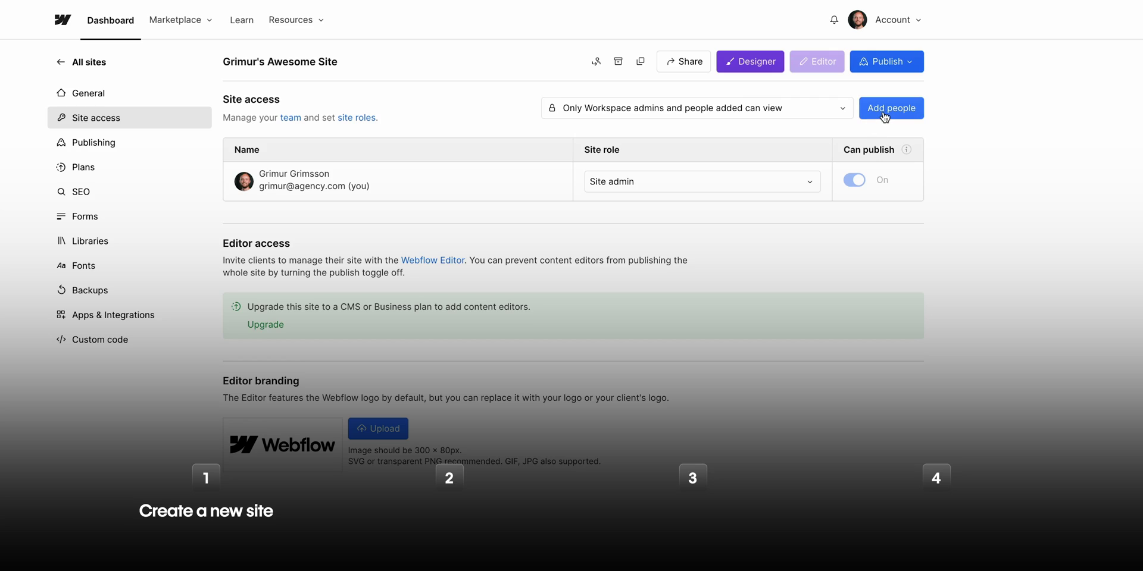
Start a new site from the EJ Design Studios dashboard and open its access settings.
left_click(884, 112)
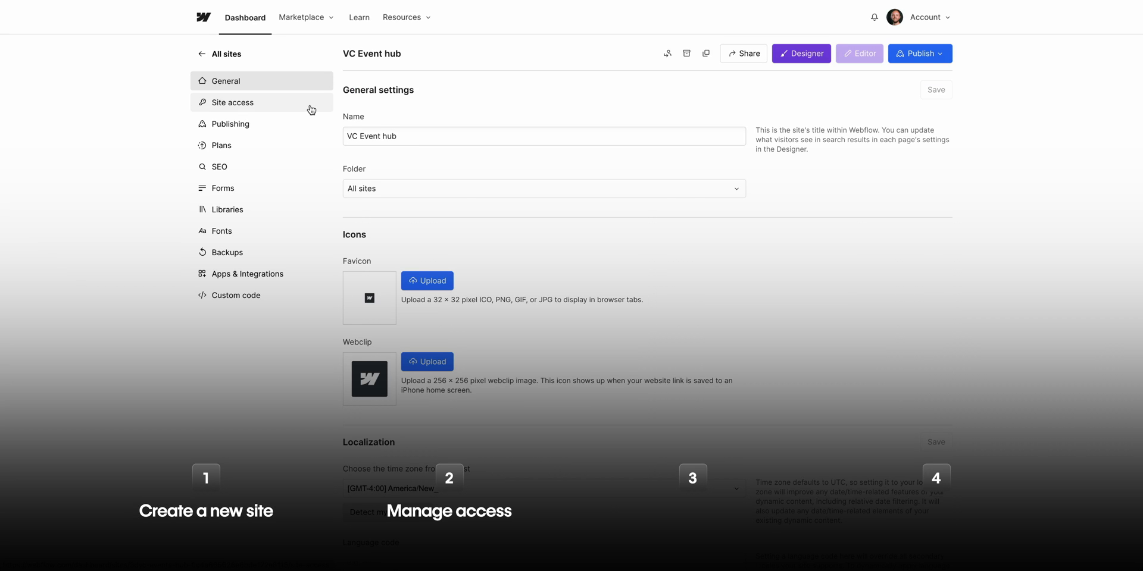
left_click(311, 110)
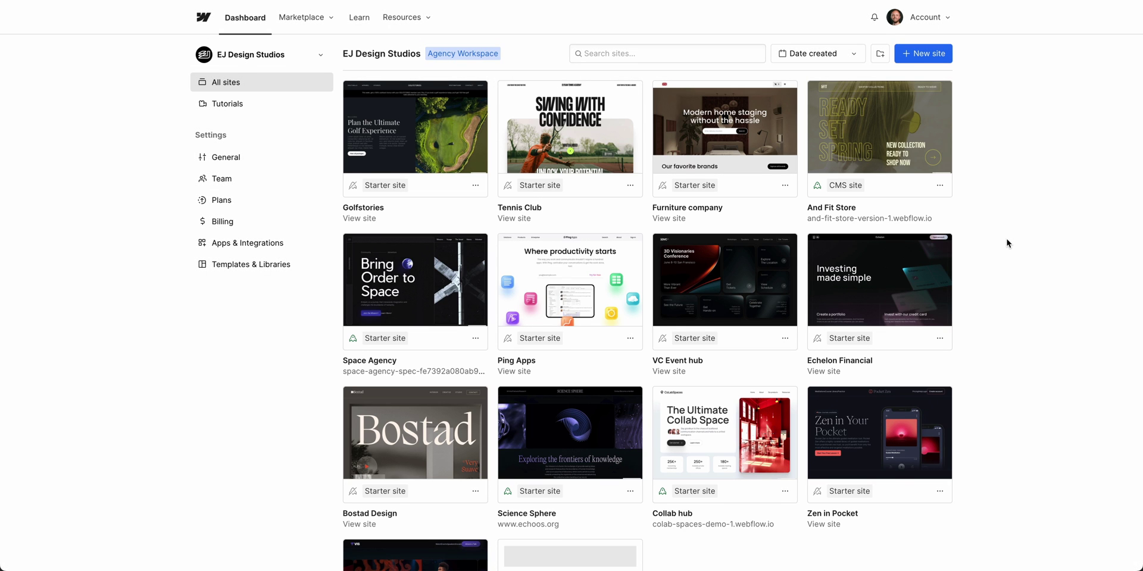
Create blank site 'Grimur's Awesome Site', keeping access limited to Workspace admins and added people.
scroll(1007, 243, "down", 3)
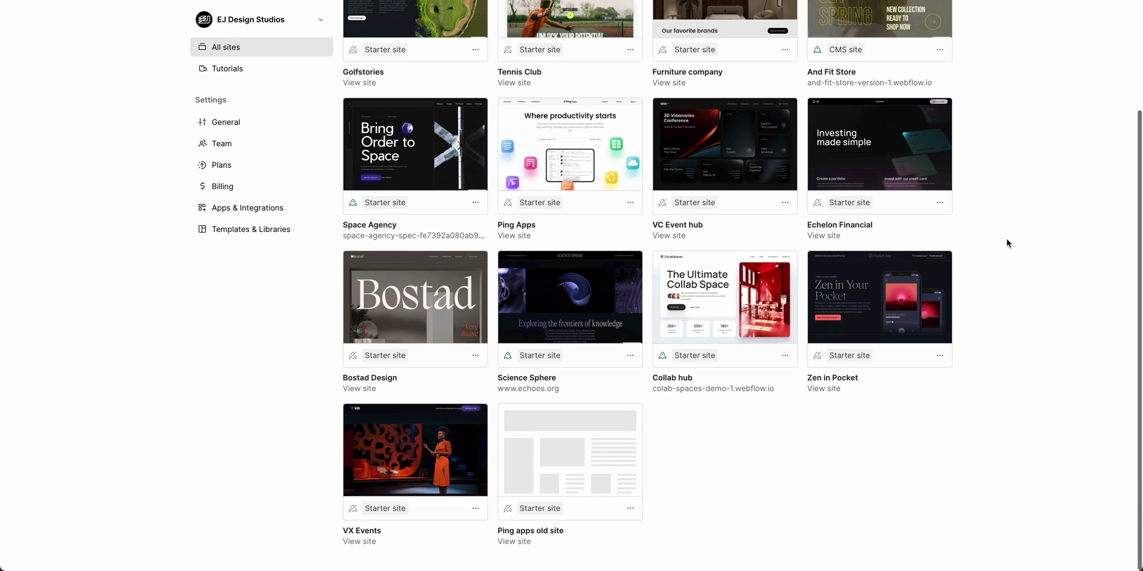
scroll(1007, 244, "up", 2)
scroll(1007, 243, "up", 1)
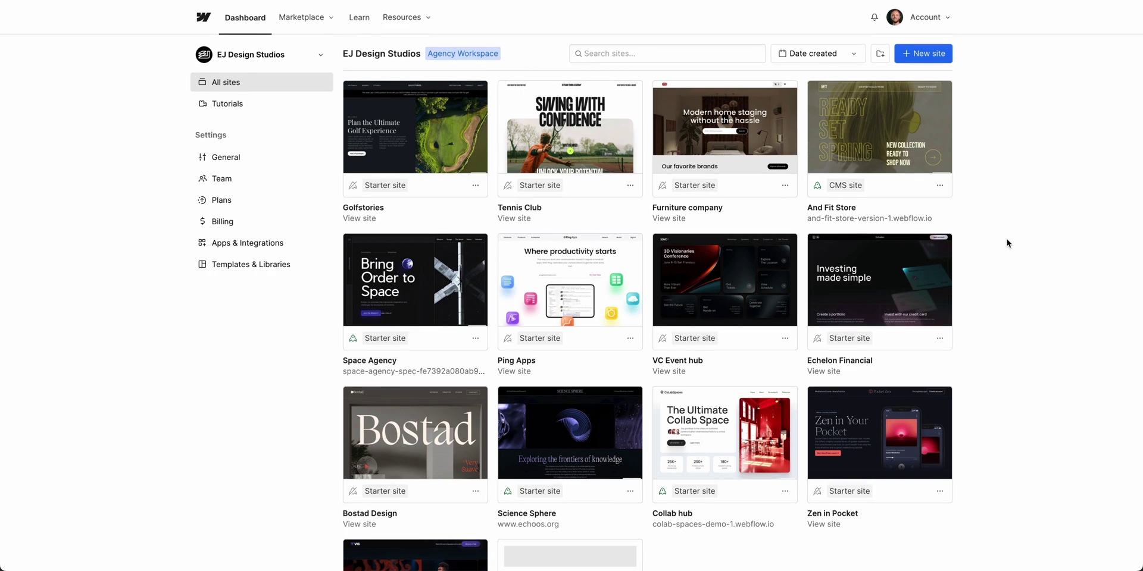
left_click(921, 62)
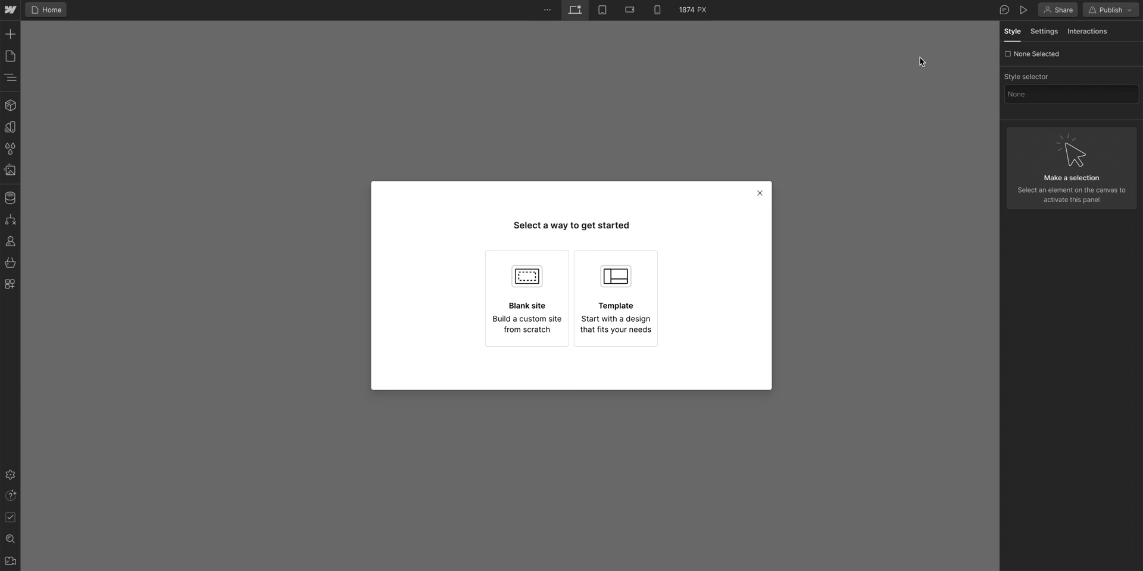
left_click(560, 336)
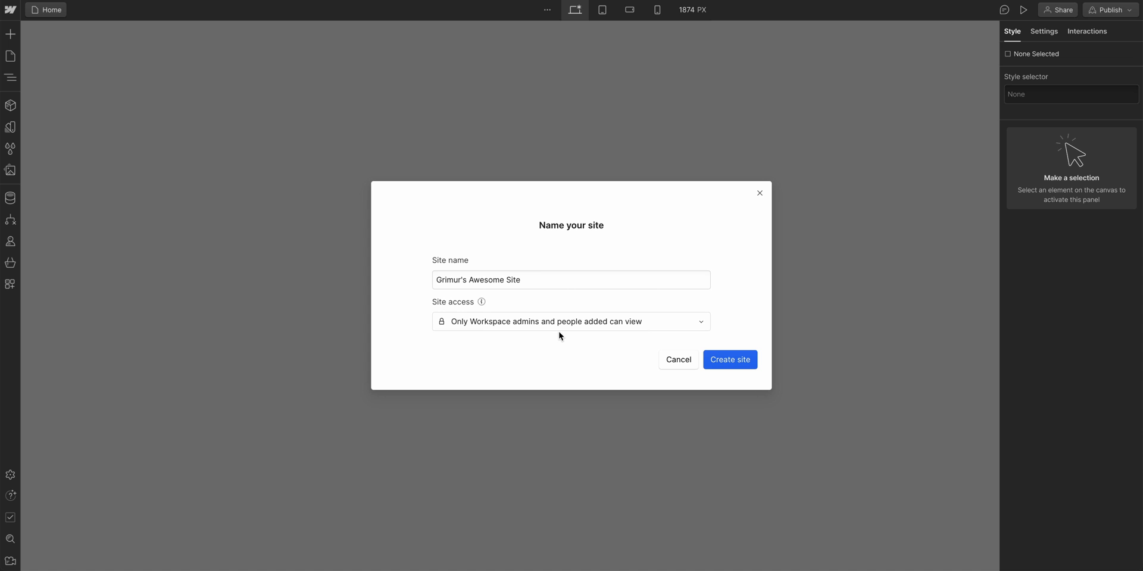
left_click(684, 321)
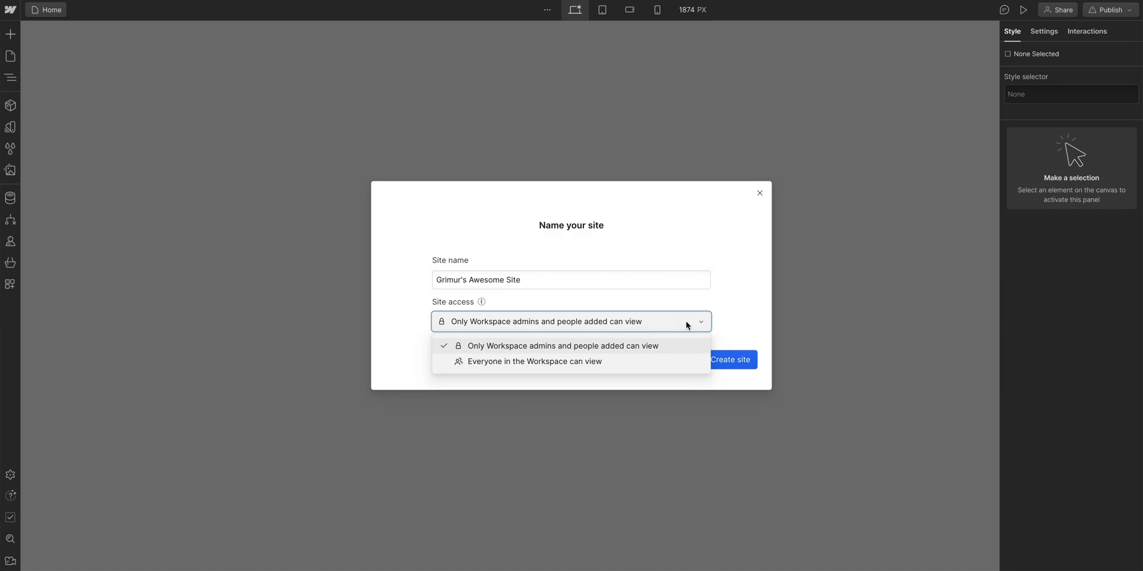
left_click(687, 346)
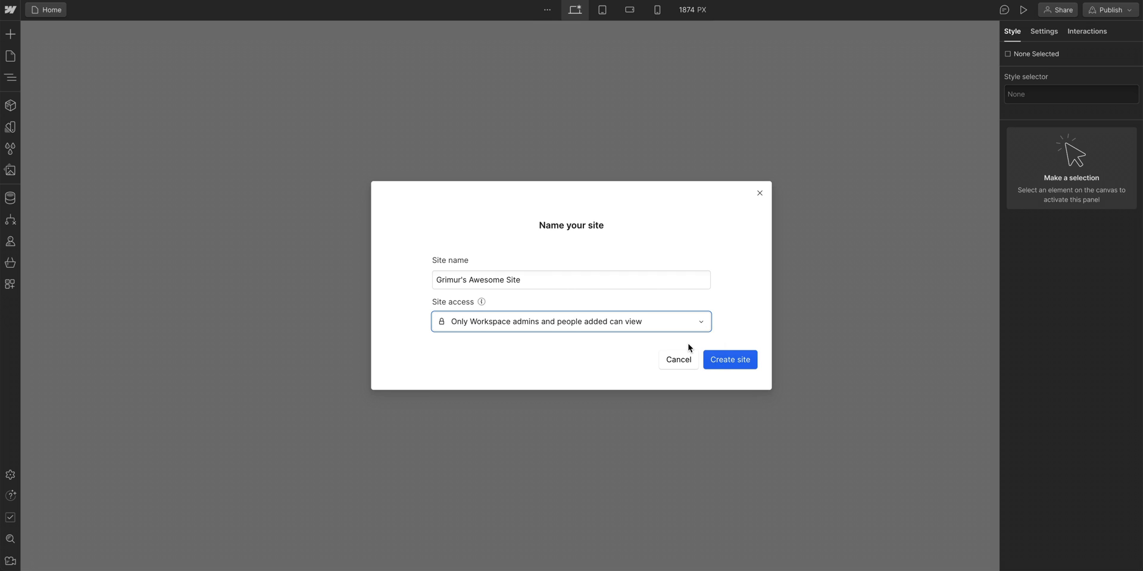
left_click(724, 368)
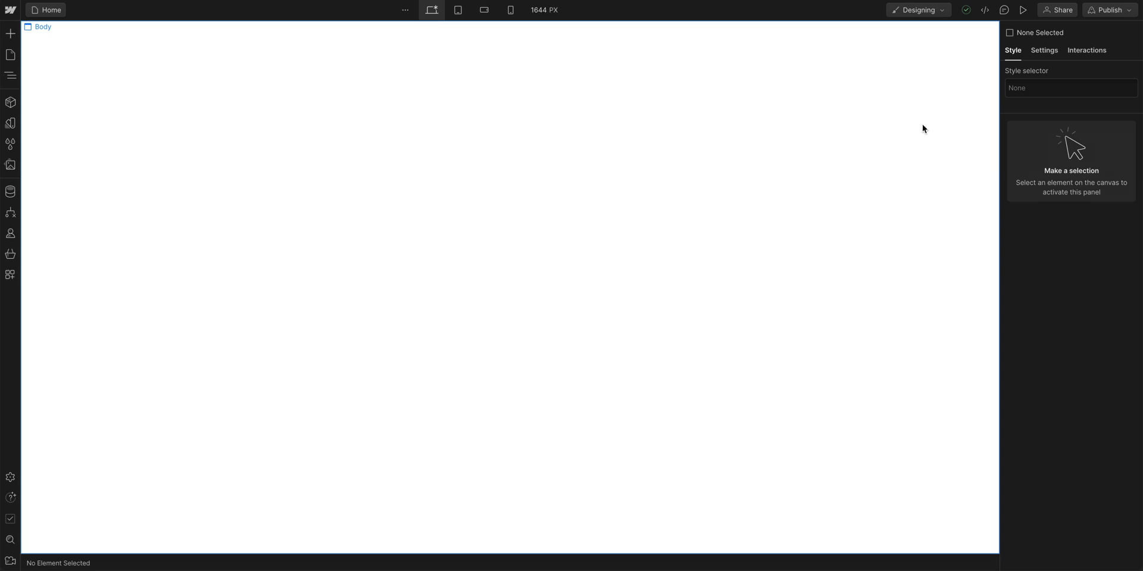
View Grimur's Awesome Site access via Share, leaving visibility restricted to admins and added people.
left_click(1060, 16)
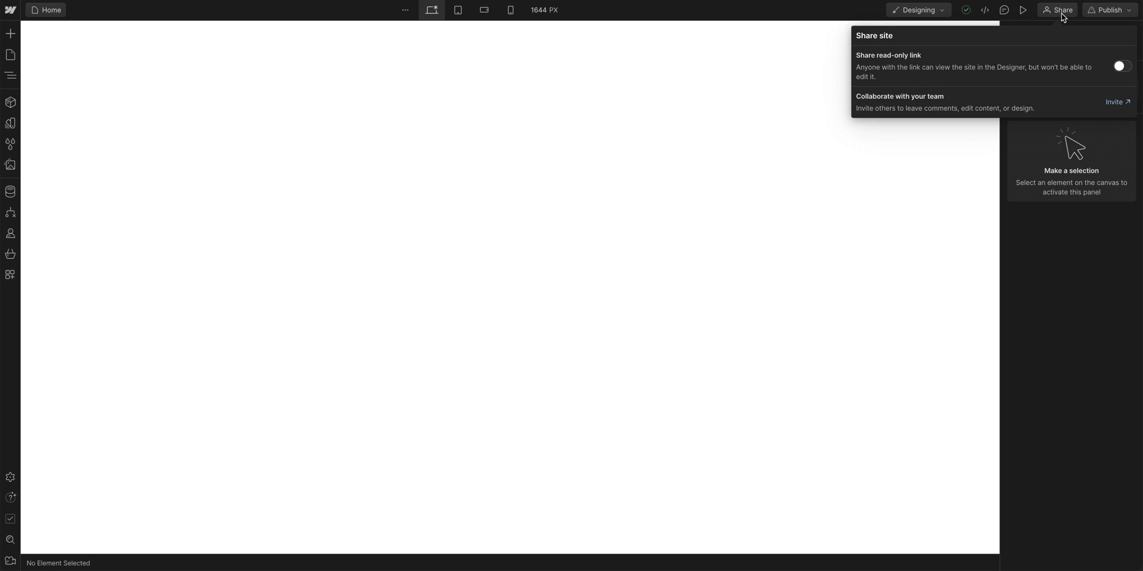
left_click(1114, 102)
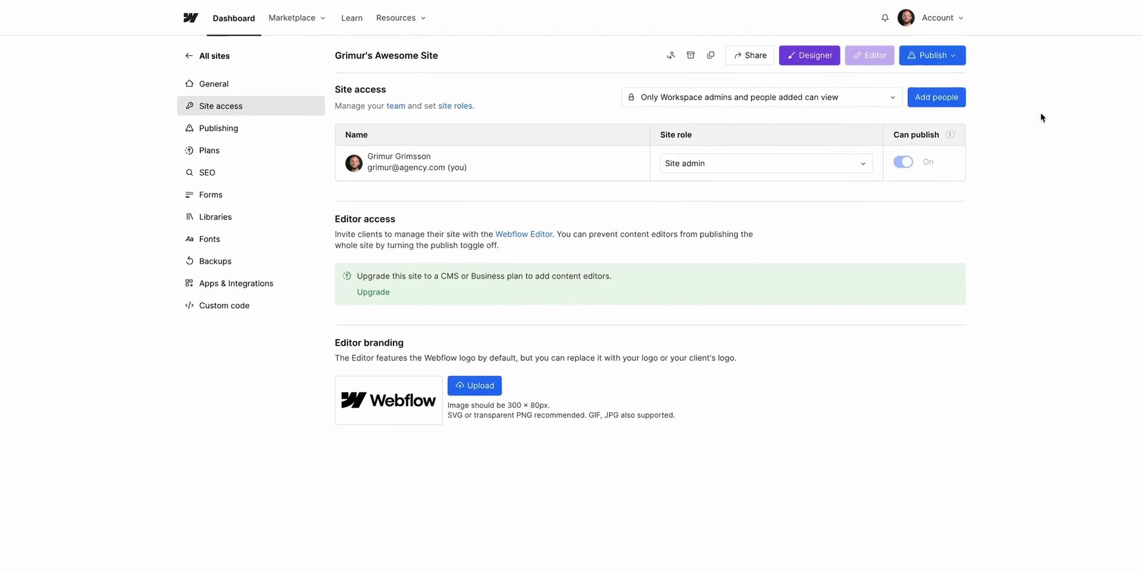
left_click(891, 97)
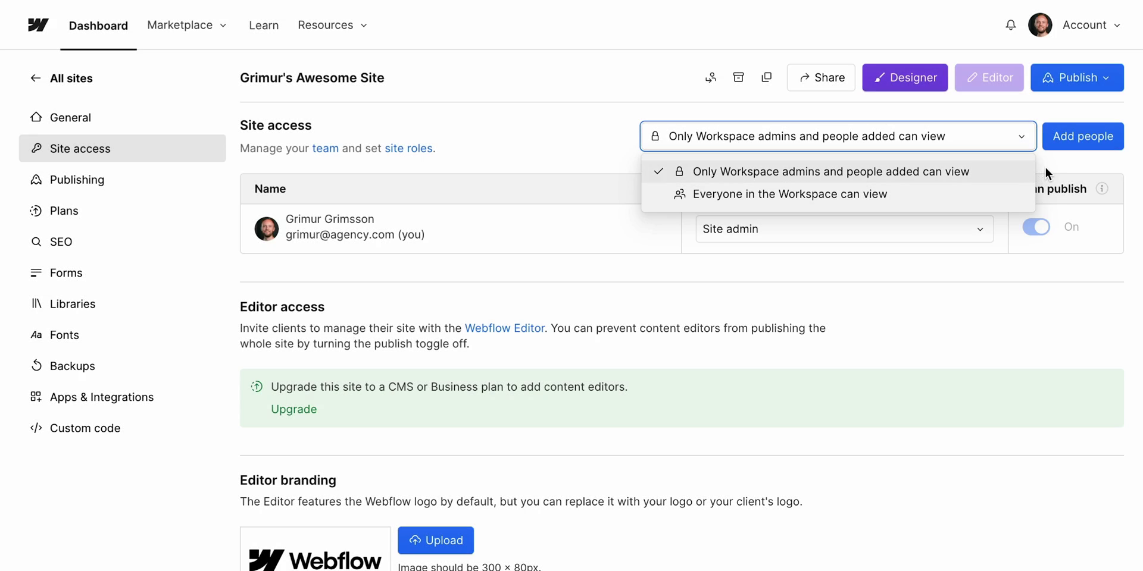
left_click(1053, 162)
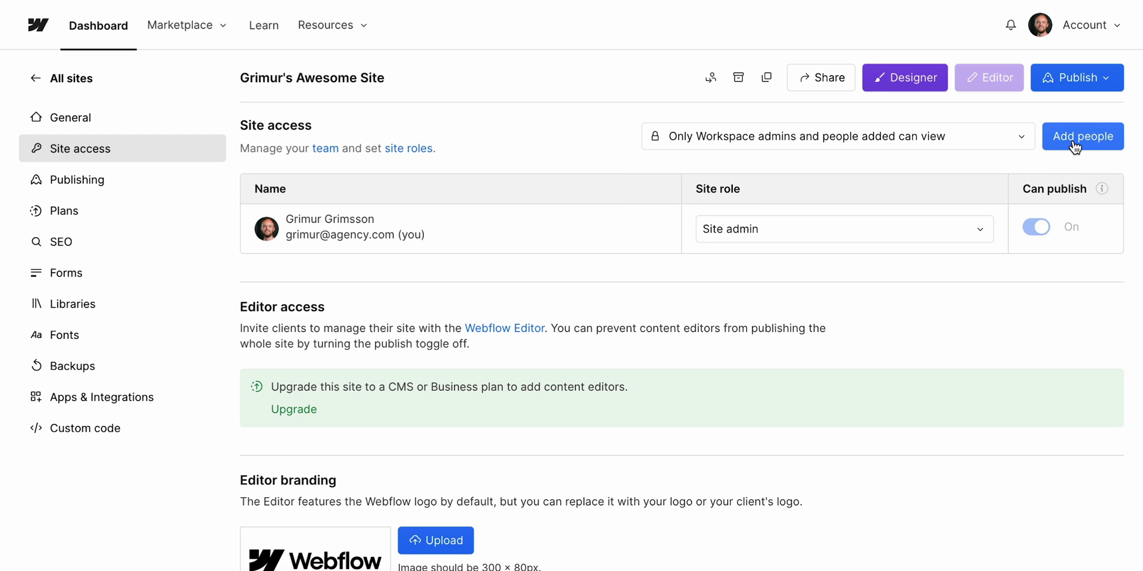
Add three teammates as Can design to Grimur's Awesome Site, the third without publish rights.
left_click(1072, 141)
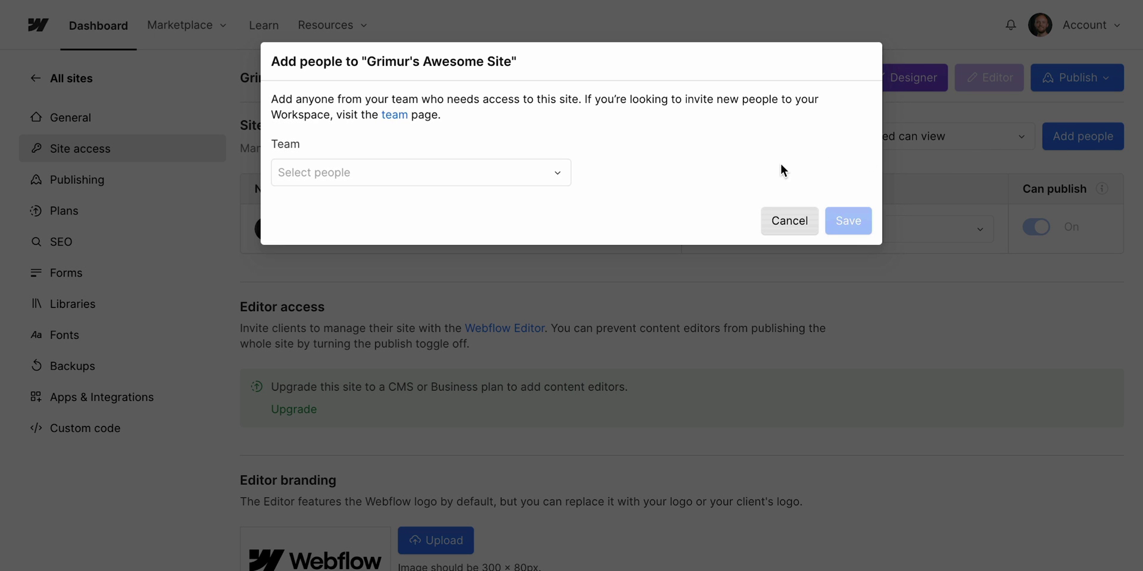
left_click(561, 177)
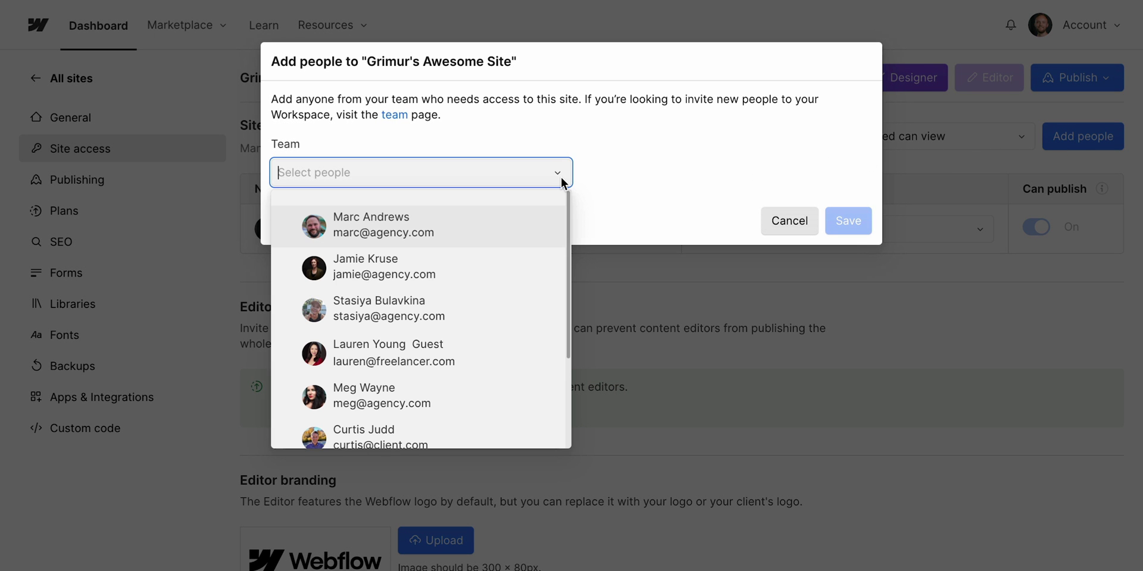
left_click(507, 226)
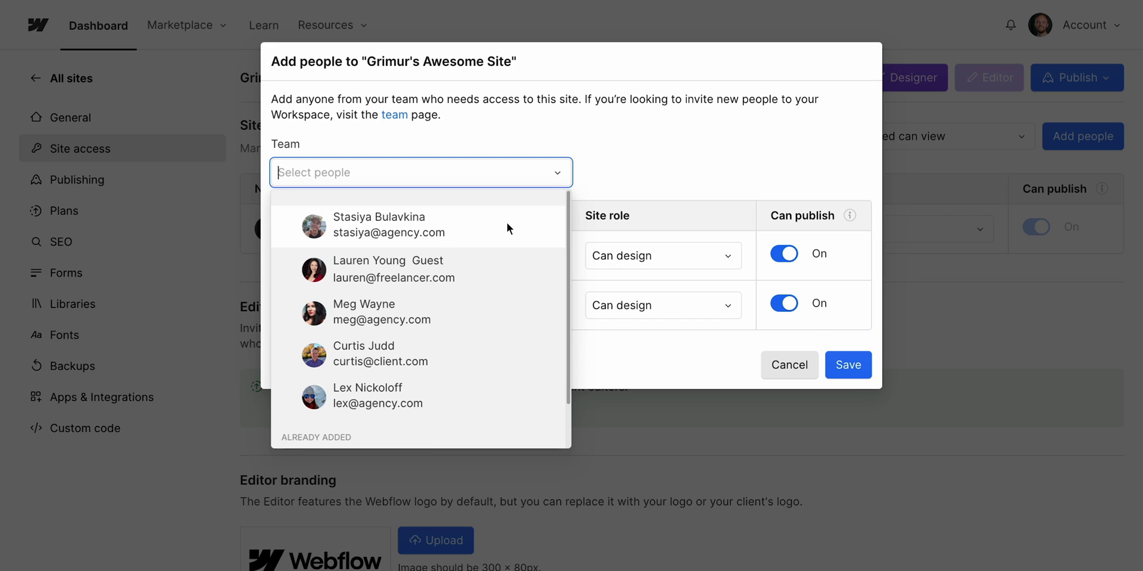
left_click(506, 227)
left_click(716, 384)
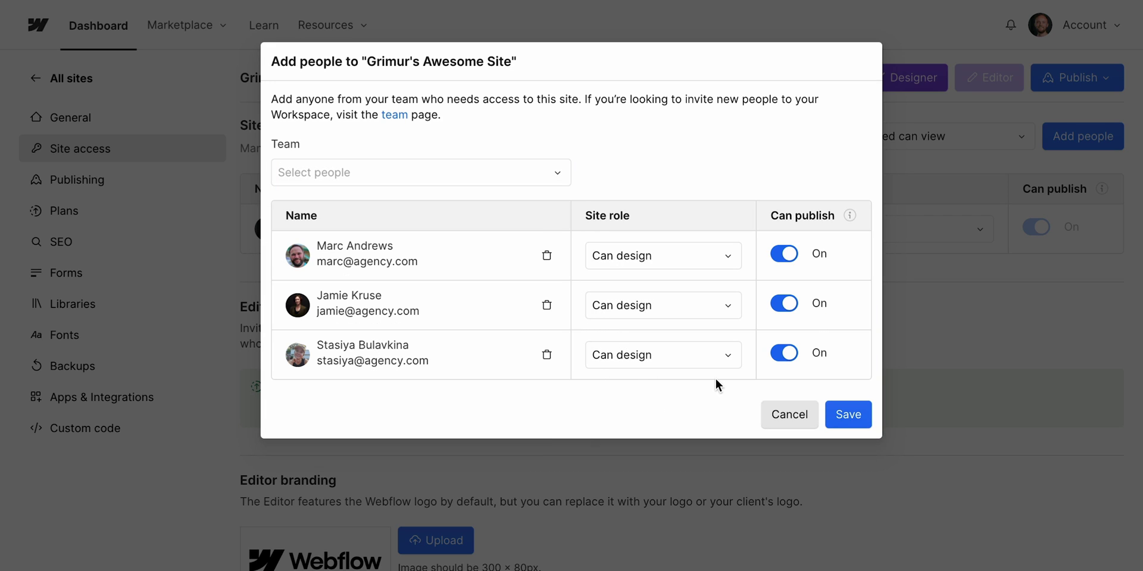
left_click(775, 357)
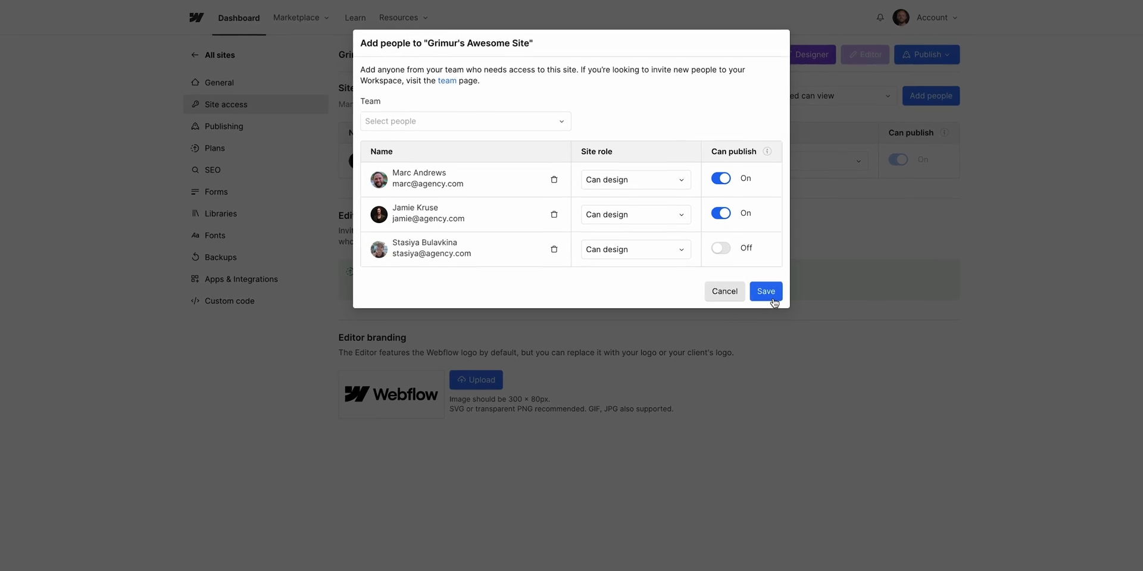
left_click(765, 292)
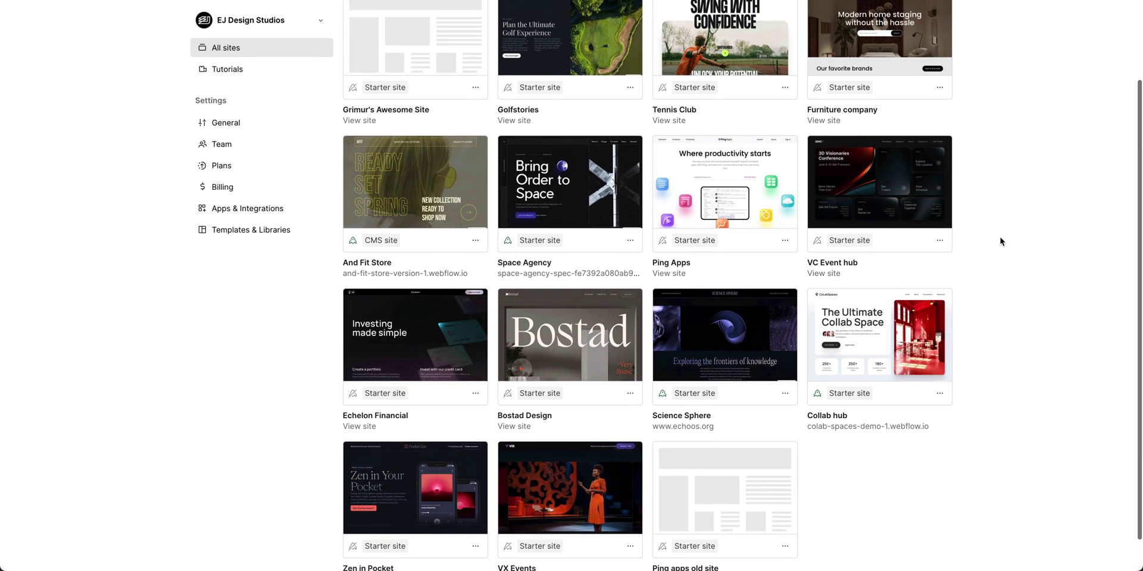
Open VC Event hub's general settings from the All sites list.
scroll(1000, 241, "up", 3)
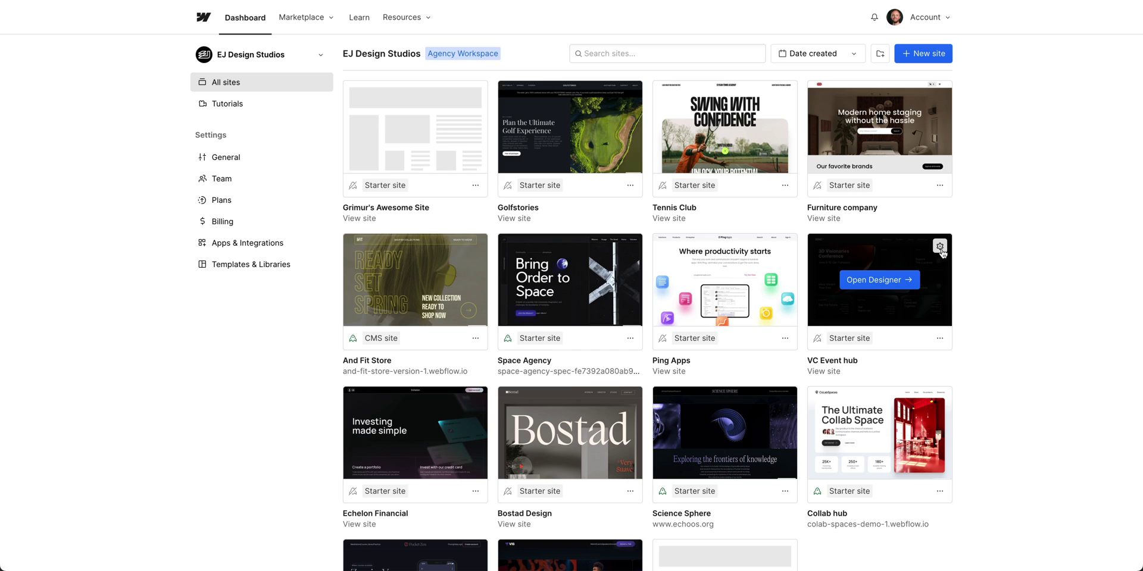
left_click(940, 247)
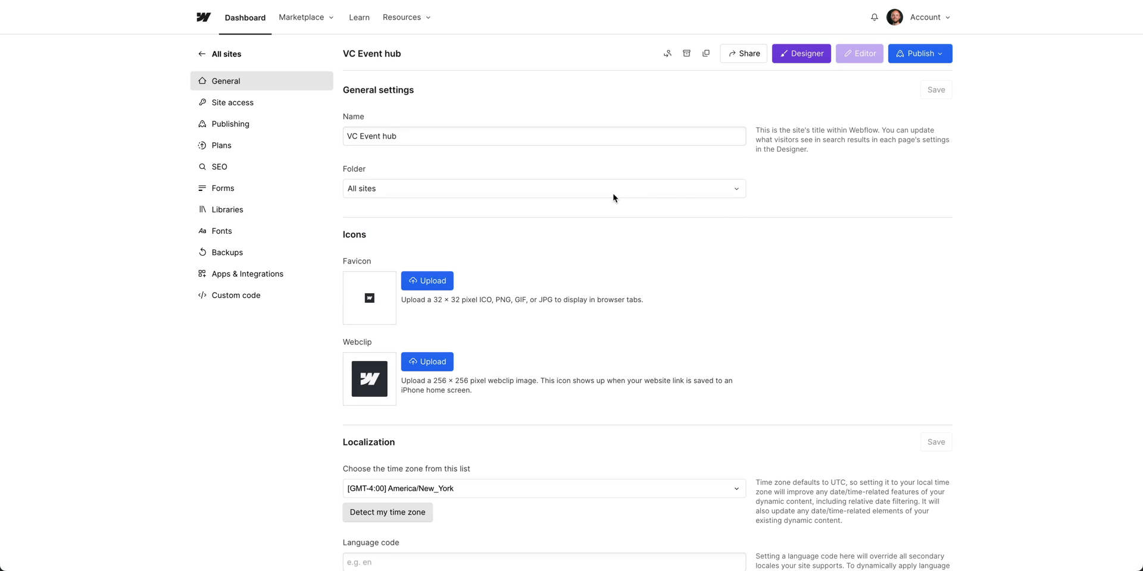
Set VC Event hub's site access to 'Only Workspace admins and people added can view'.
left_click(311, 110)
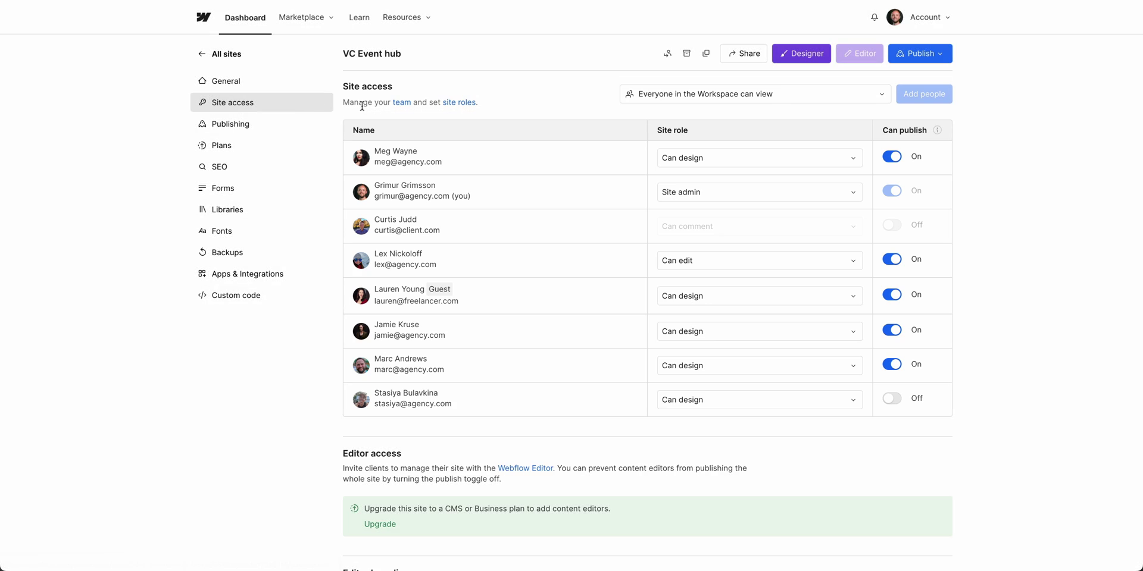
left_click(952, 141)
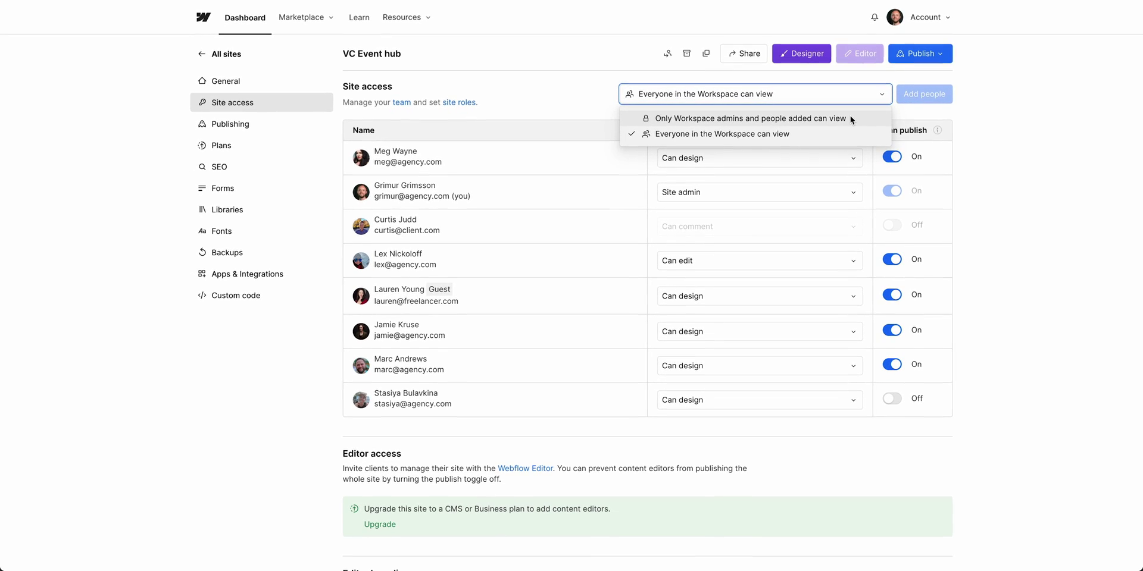
left_click(850, 116)
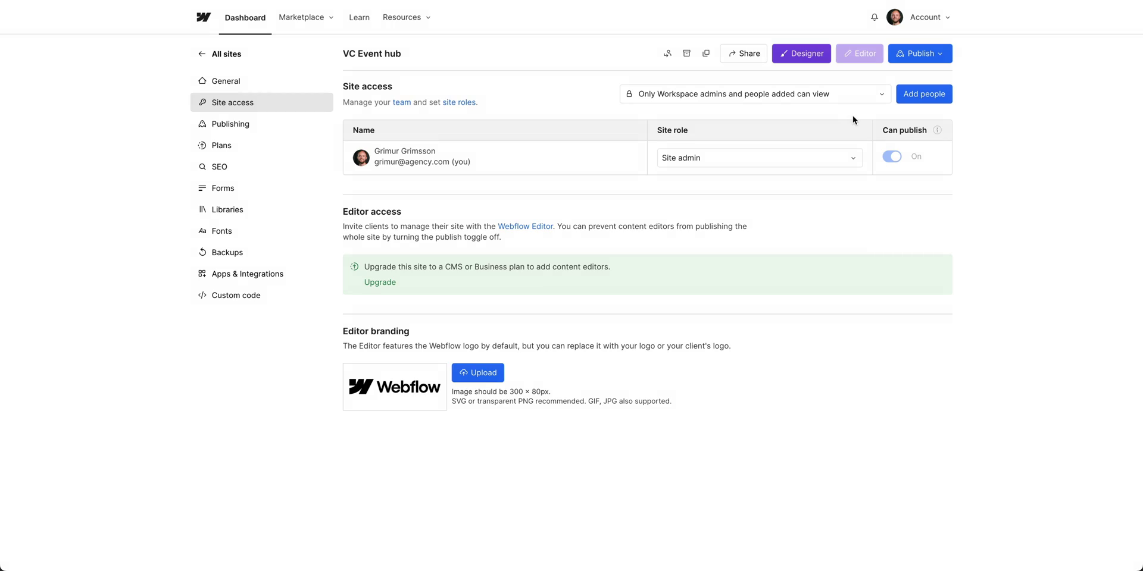
left_click(908, 99)
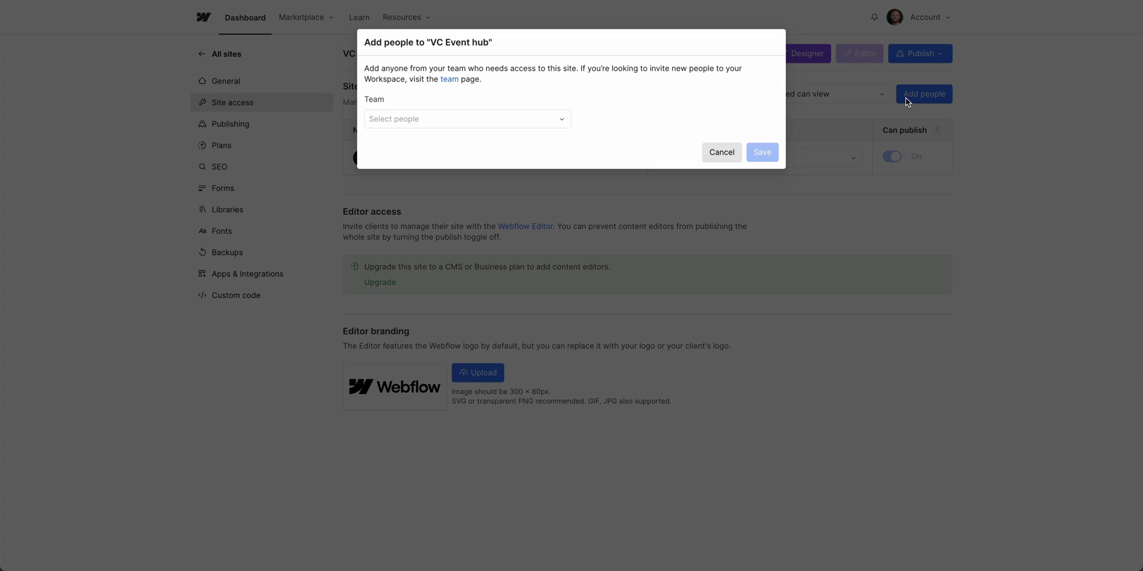
left_click(566, 122)
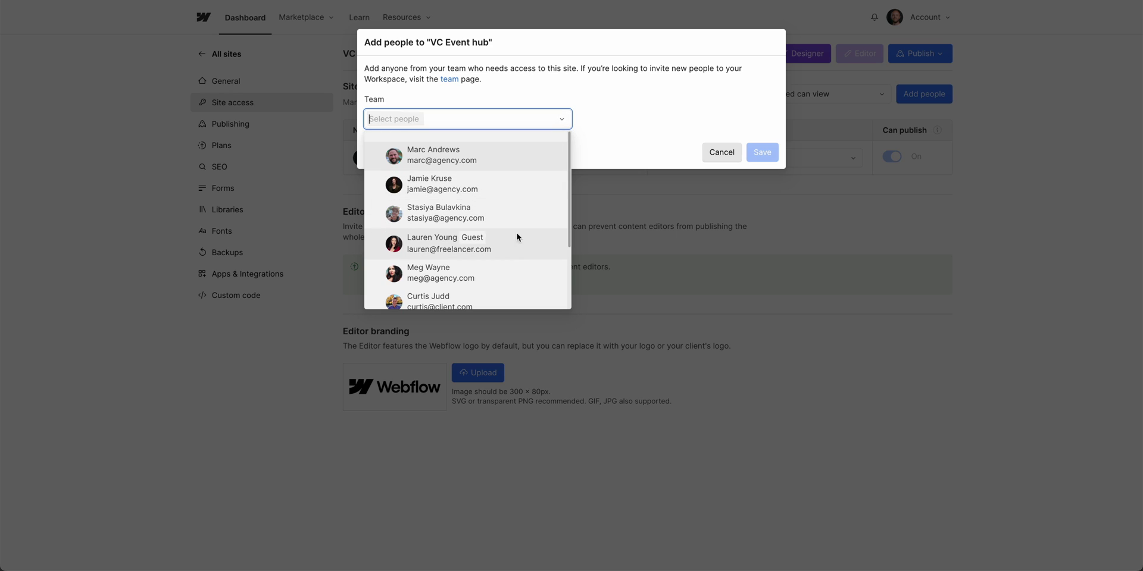
left_click(500, 274)
left_click(503, 263)
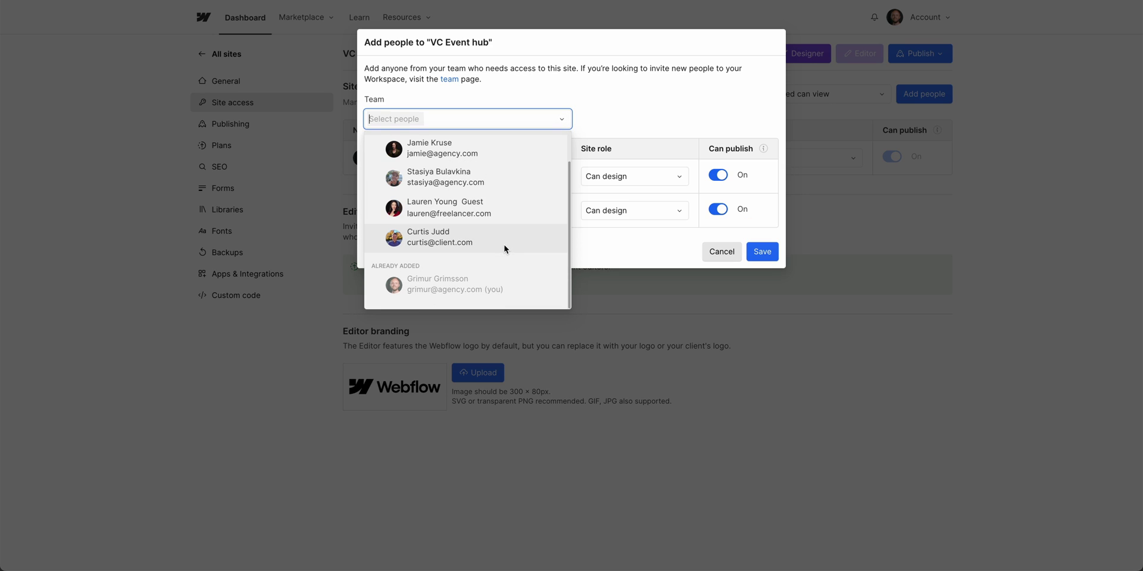
left_click(509, 219)
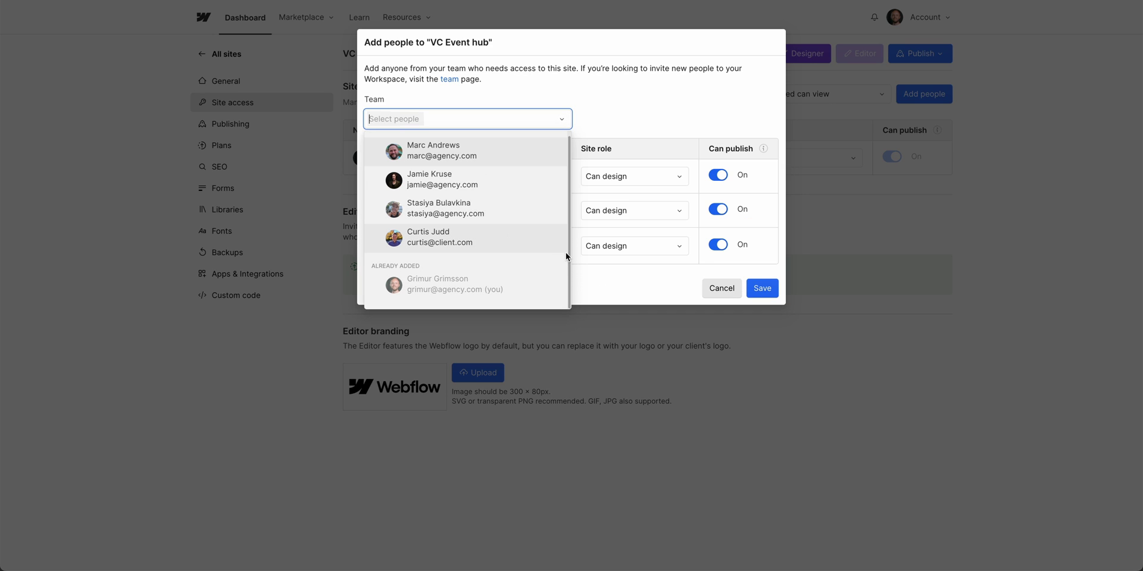
left_click(598, 277)
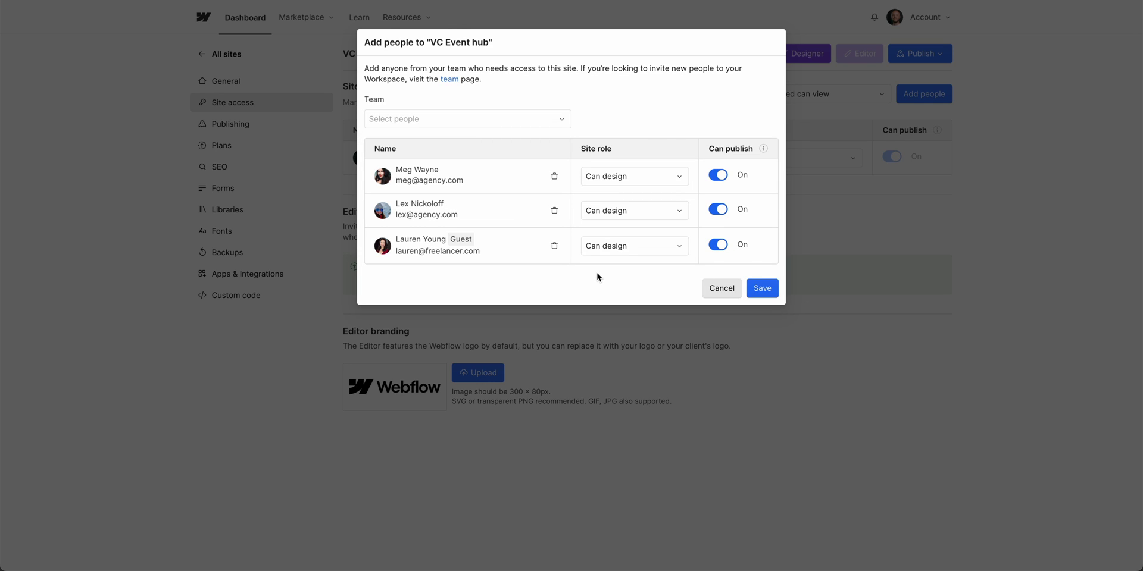
left_click(668, 177)
left_click(672, 245)
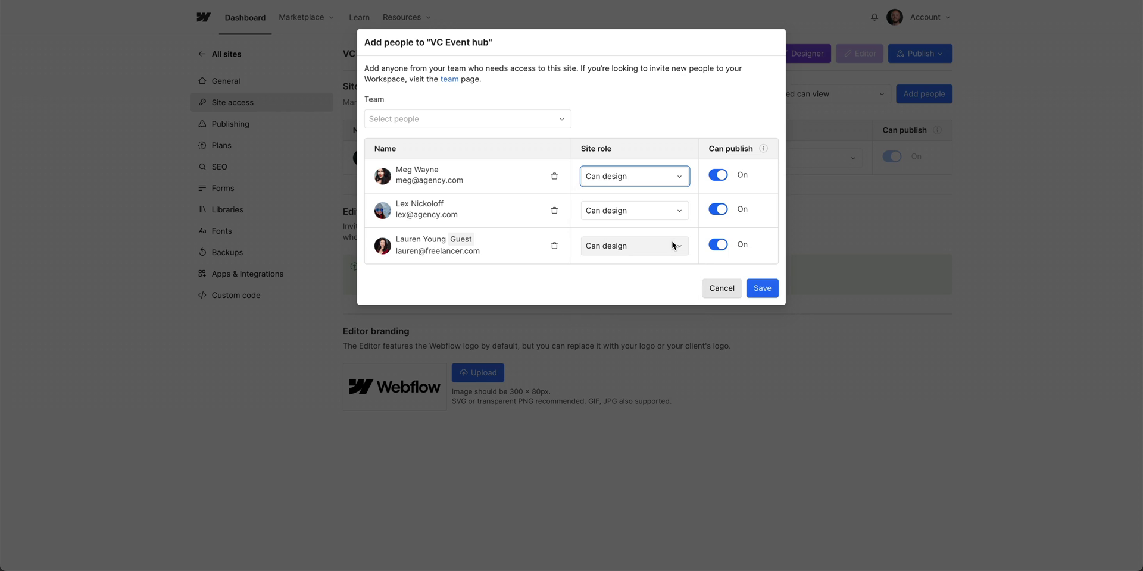
left_click(677, 212)
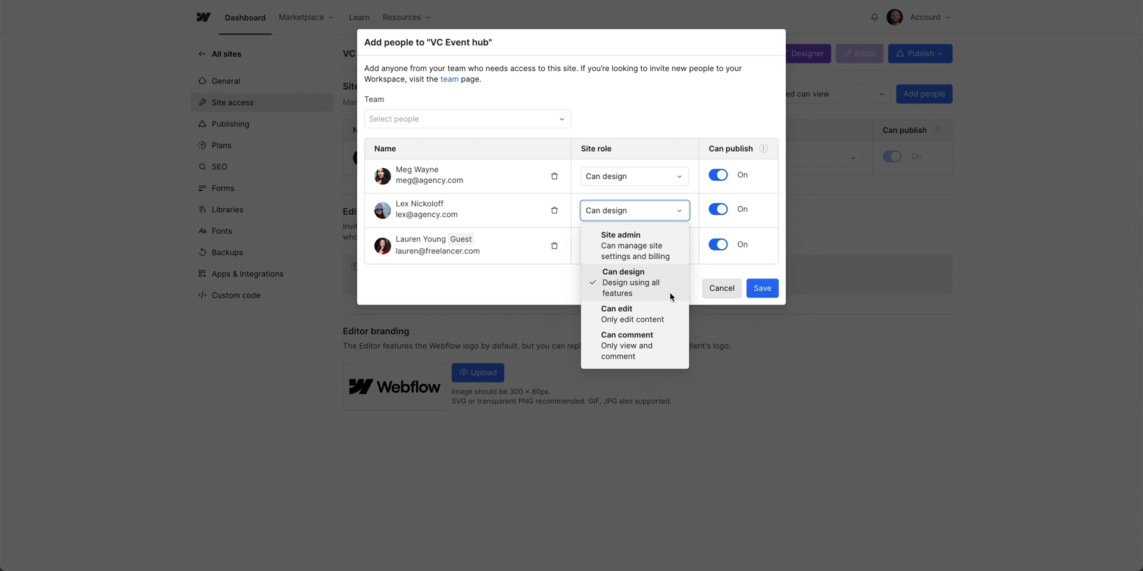
left_click(669, 314)
left_click(677, 251)
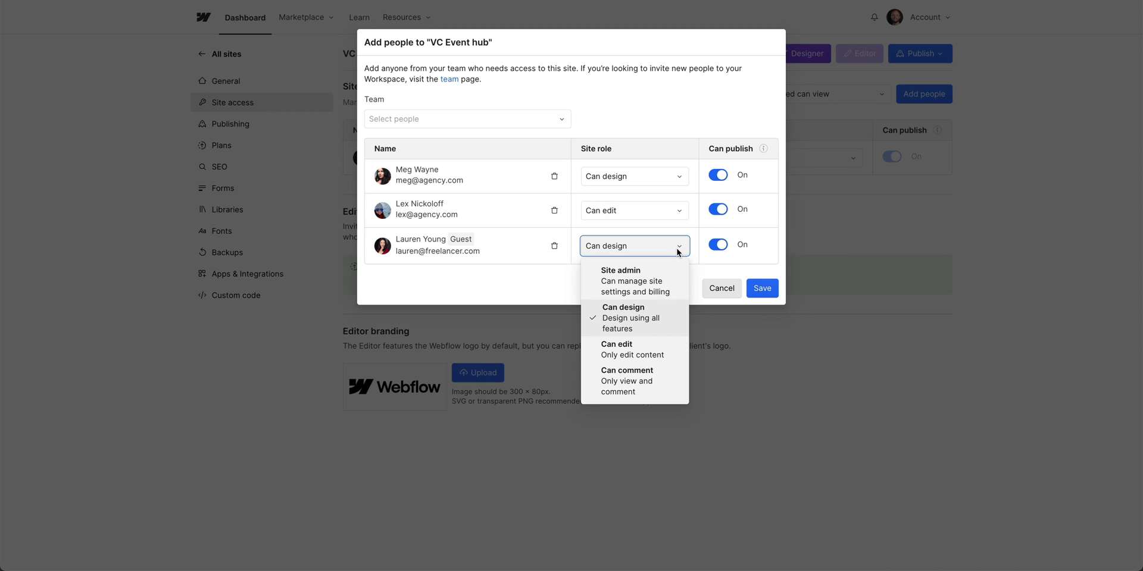
left_click(669, 367)
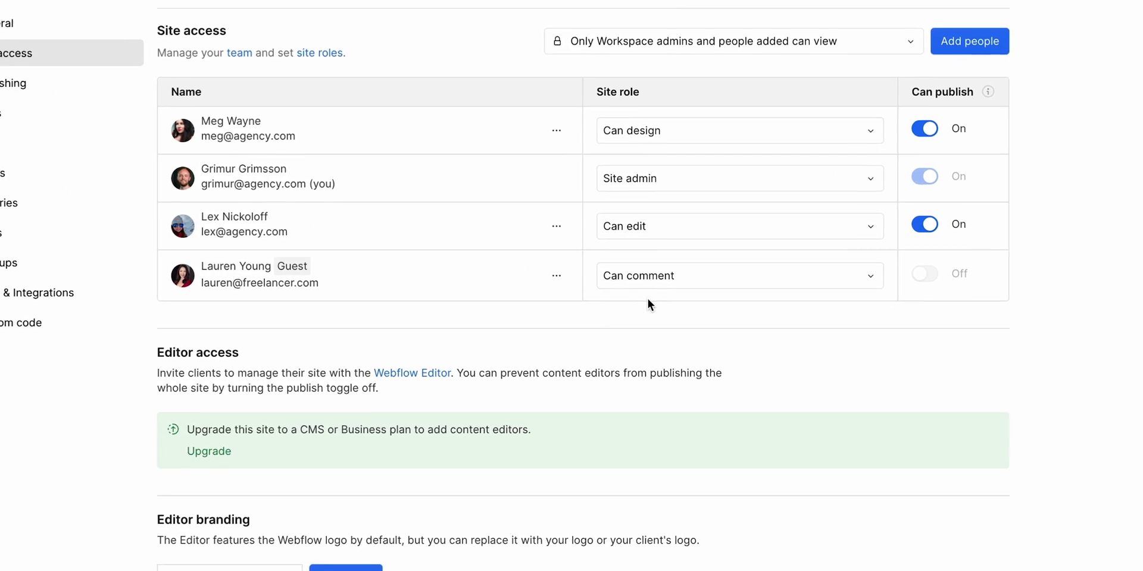
left_click(529, 282)
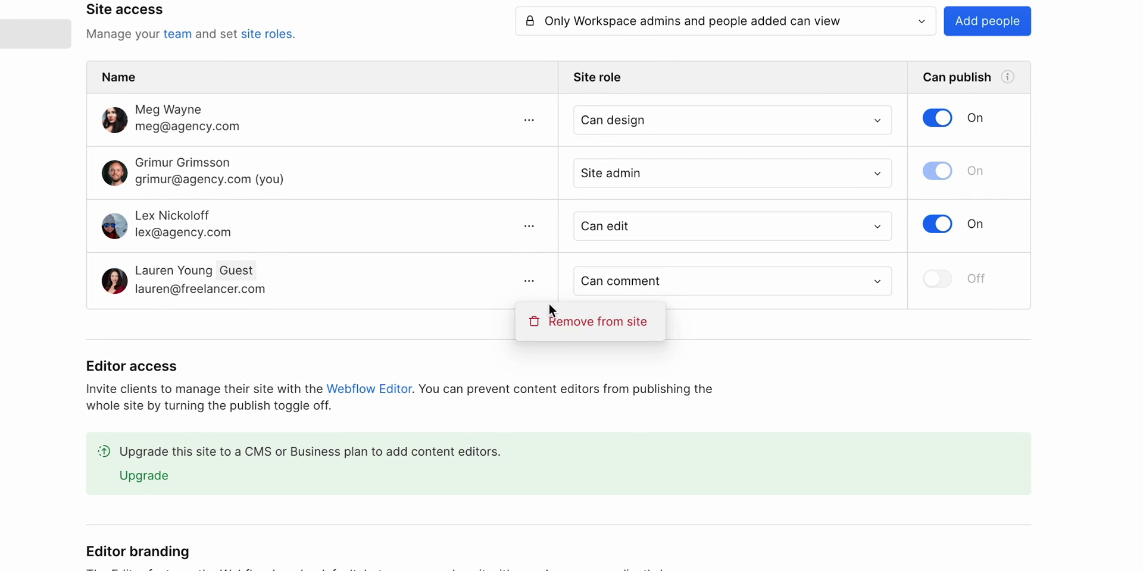
left_click(567, 325)
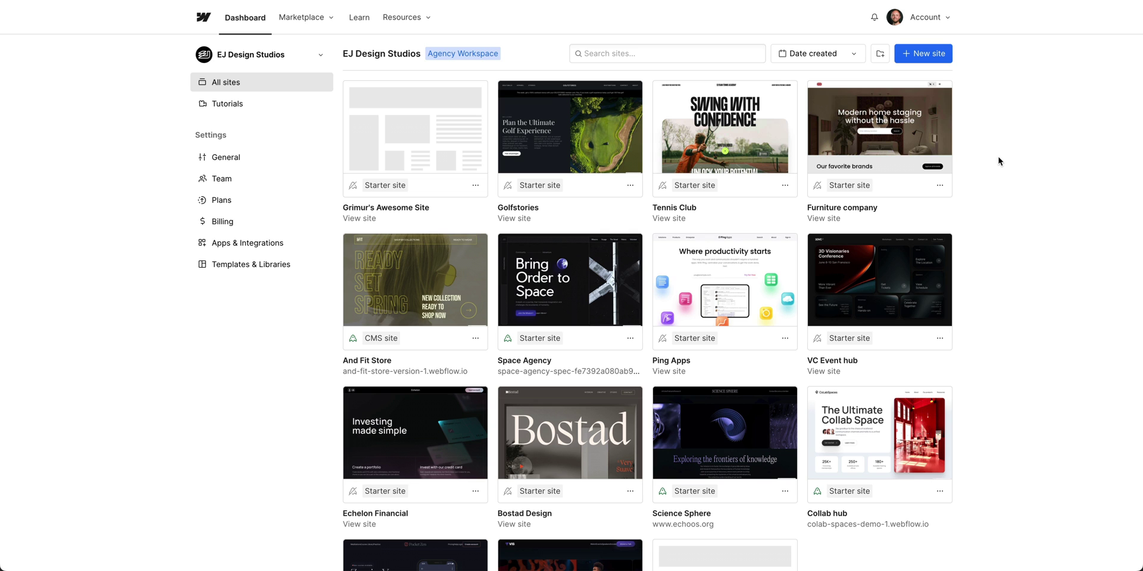
Open EJ Design Studios' workspace General settings showing 11 restricted and 4 workspace-visible sites.
scroll(998, 161, "down", 1)
scroll(998, 160, "down", 2)
scroll(998, 160, "up", 2)
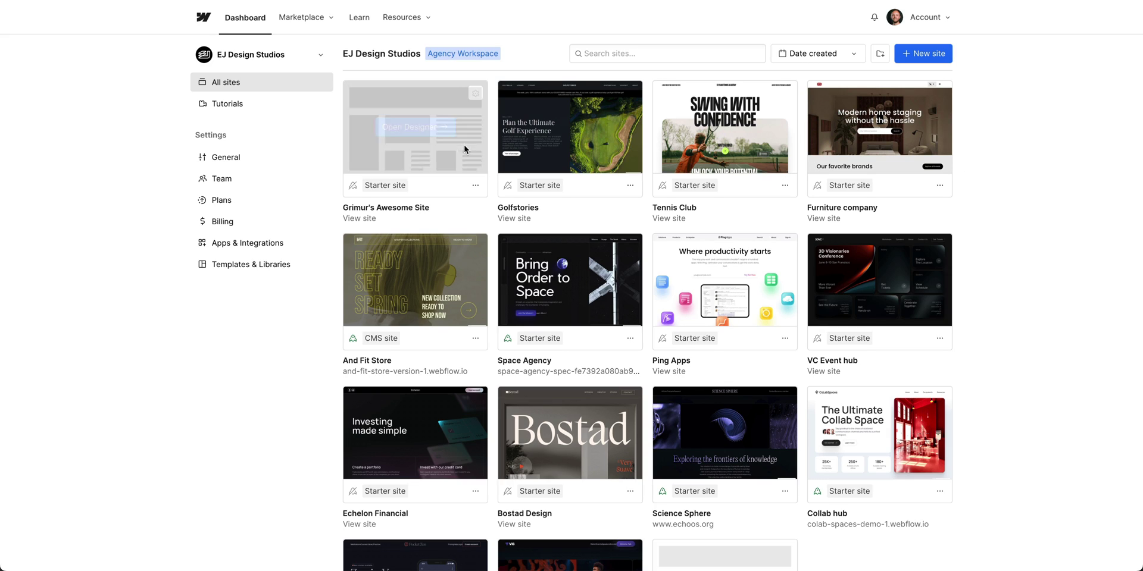
mouse_move(415, 127)
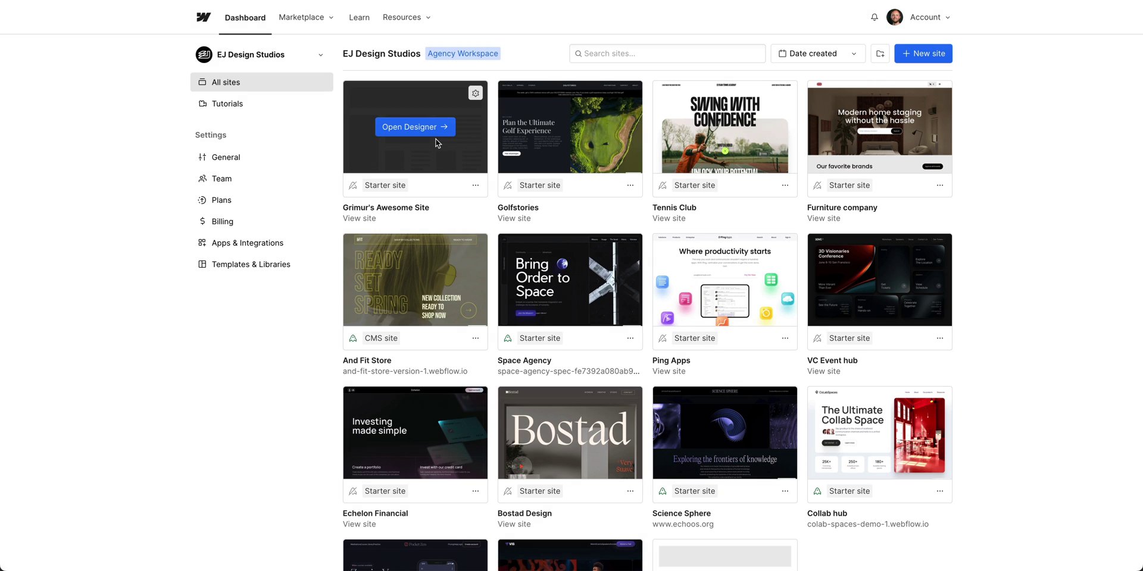
left_click(273, 163)
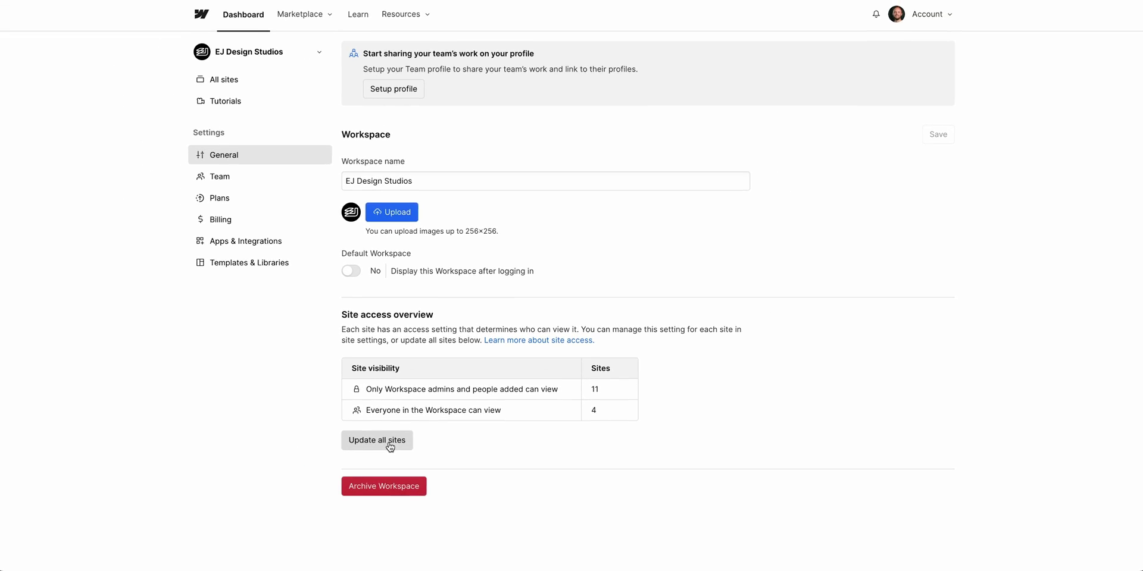
Bulk-update all 15 sites to be viewable only by Workspace admins and added people.
left_click(364, 427)
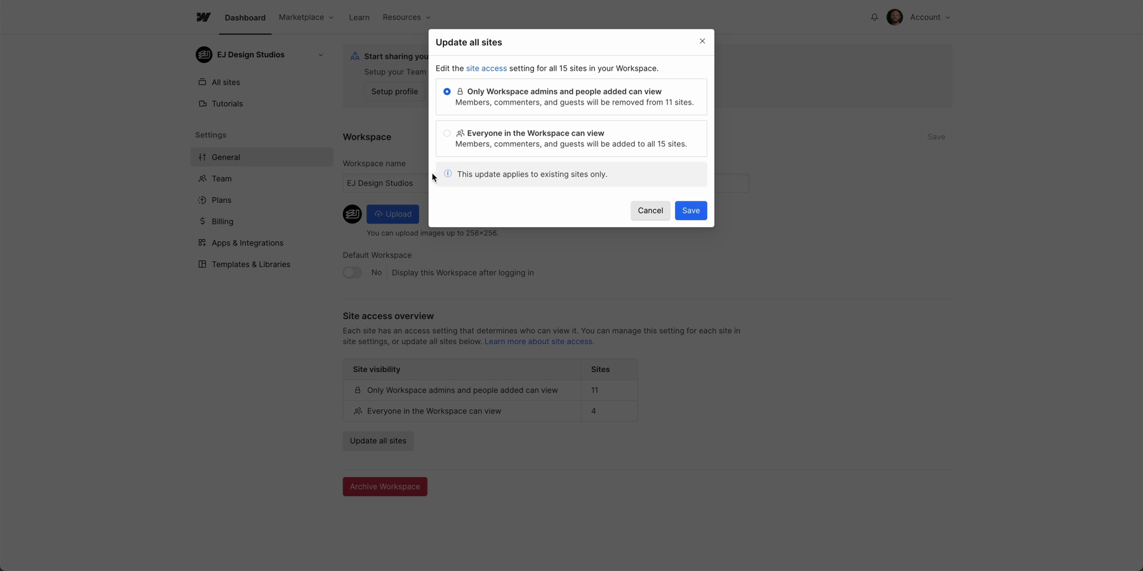
left_click(446, 136)
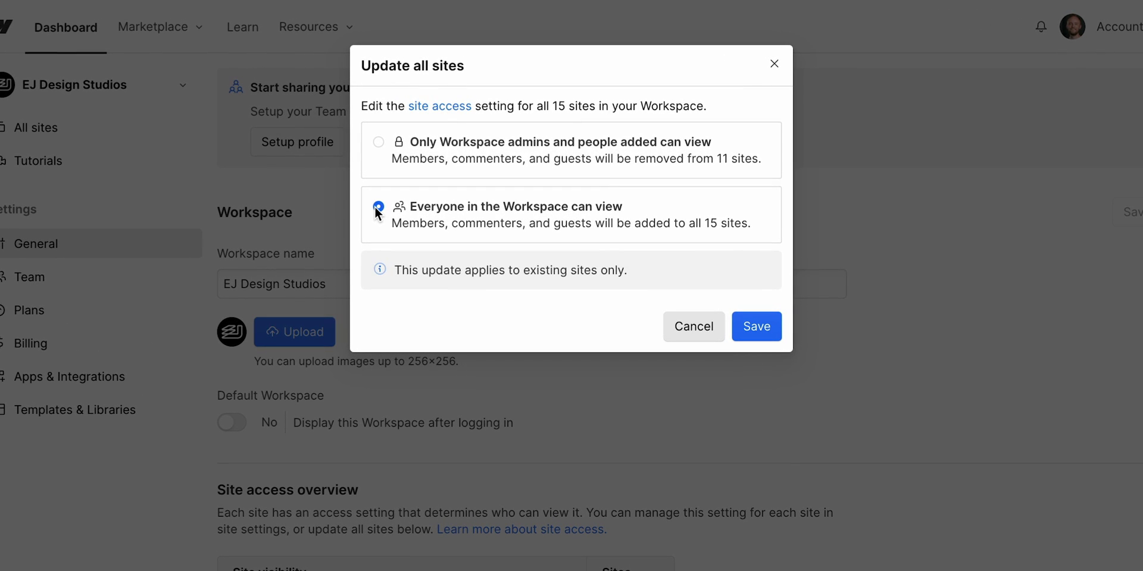
left_click(381, 142)
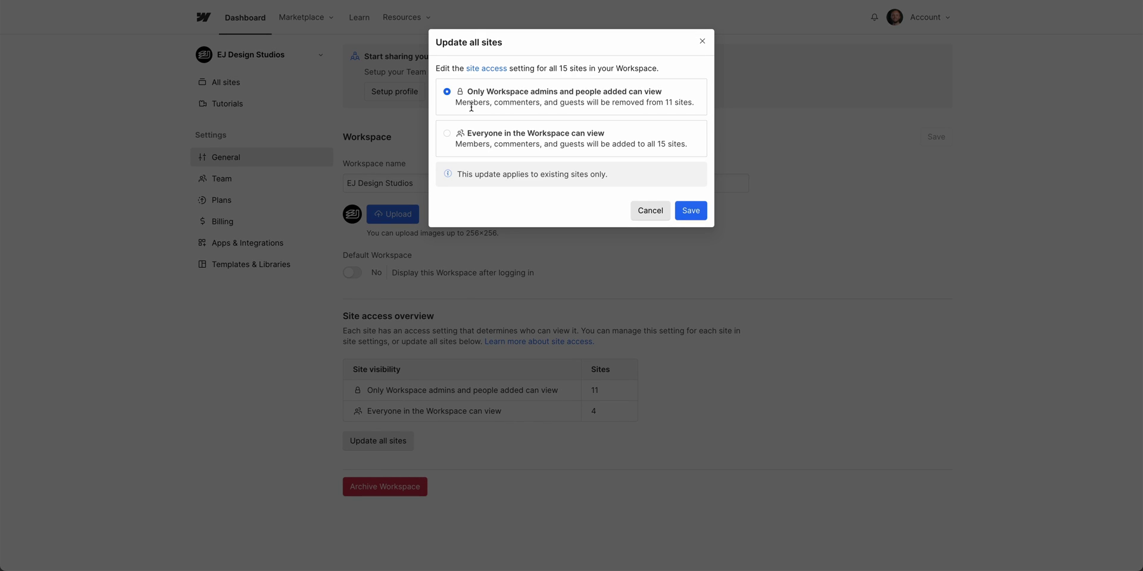
left_click(684, 218)
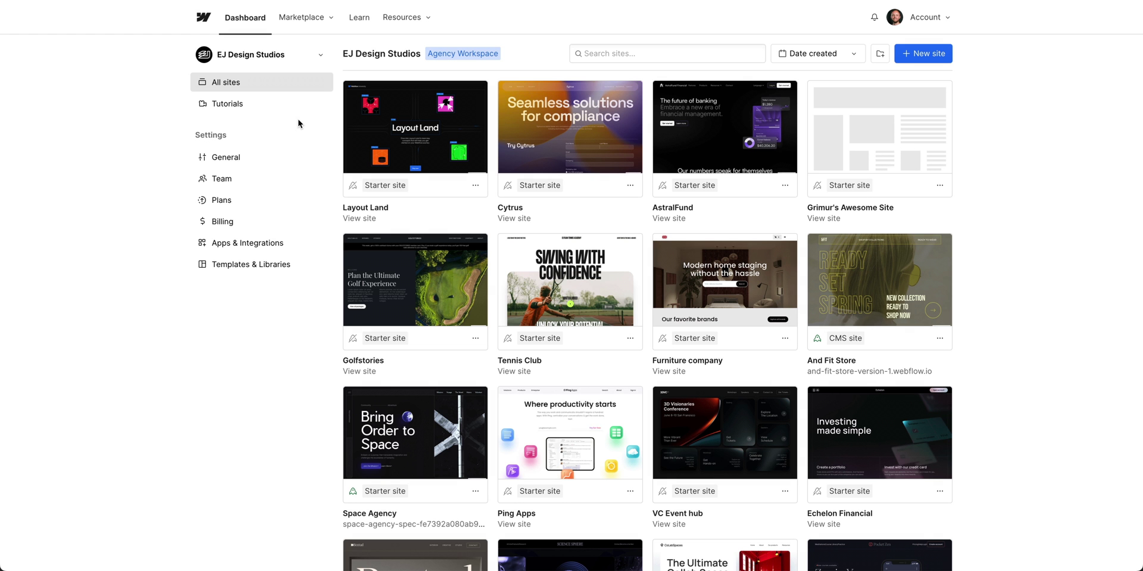
Return to workspace General settings to confirm 15 restricted and 3 workspace-visible sites.
left_click(297, 161)
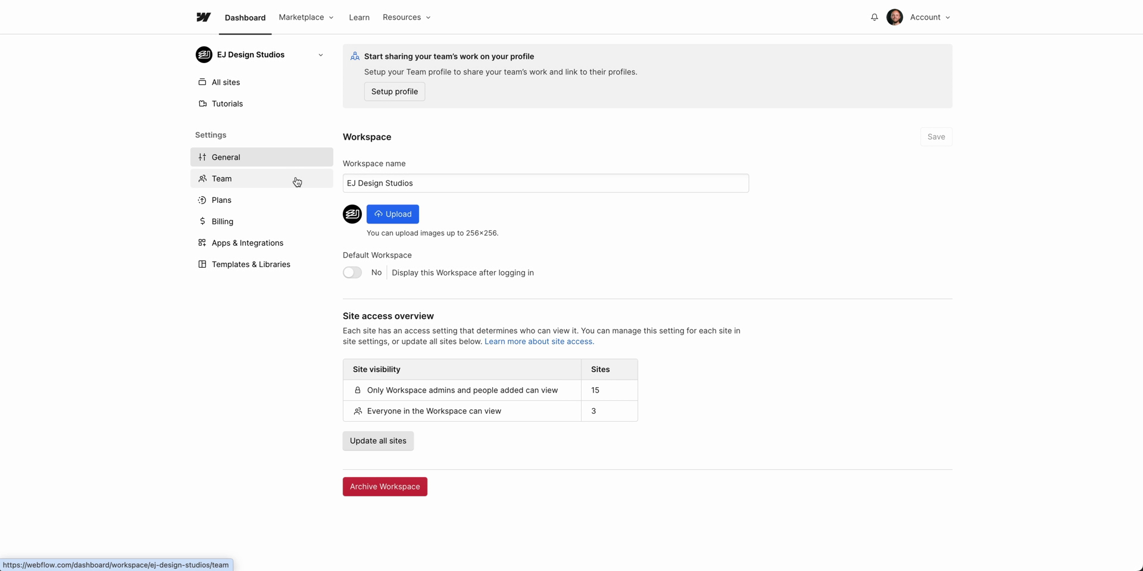
Open the workspace Team page and scroll through members, commenters and freelance guests.
left_click(297, 180)
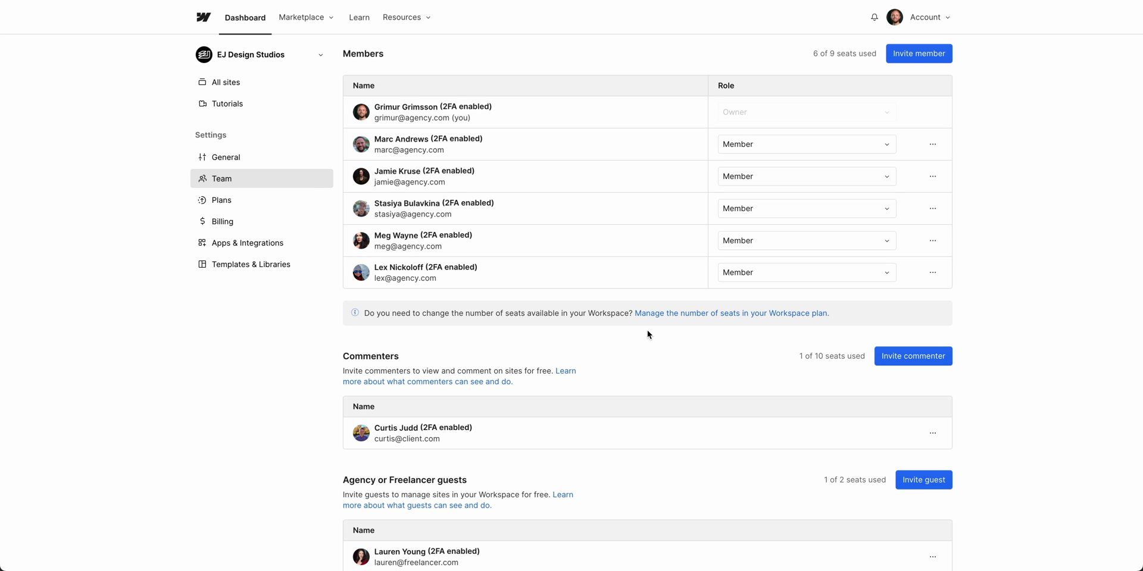
scroll(670, 342, "down", 1)
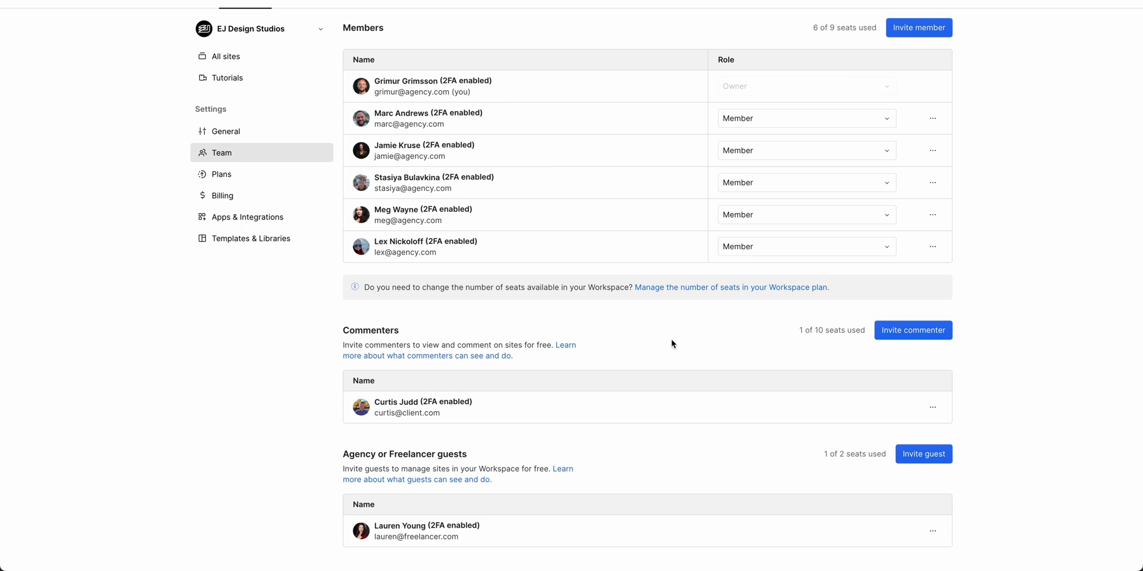
left_click(921, 456)
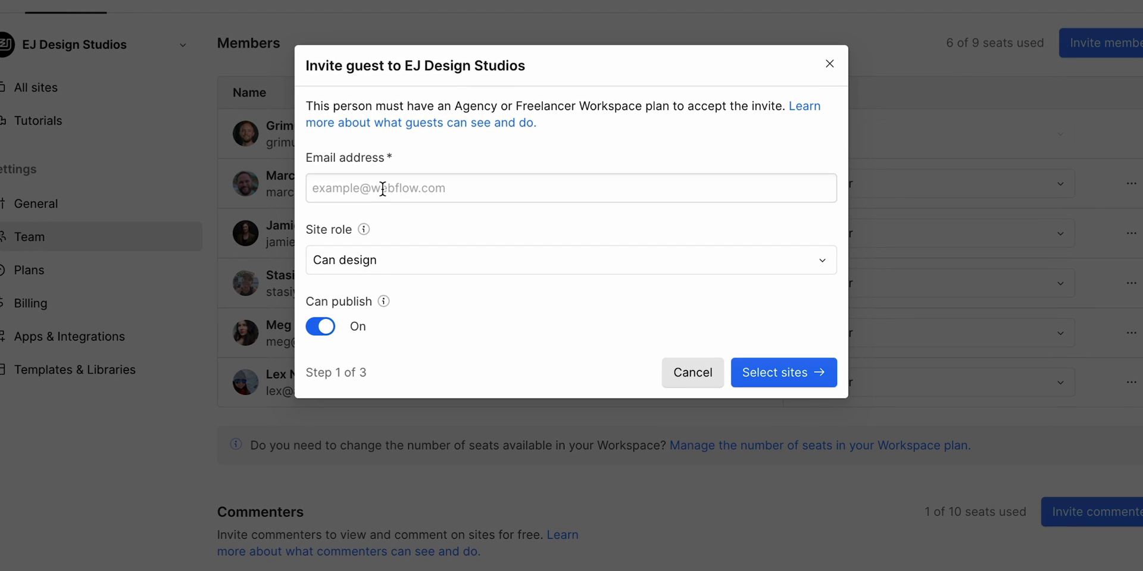
left_click(383, 186)
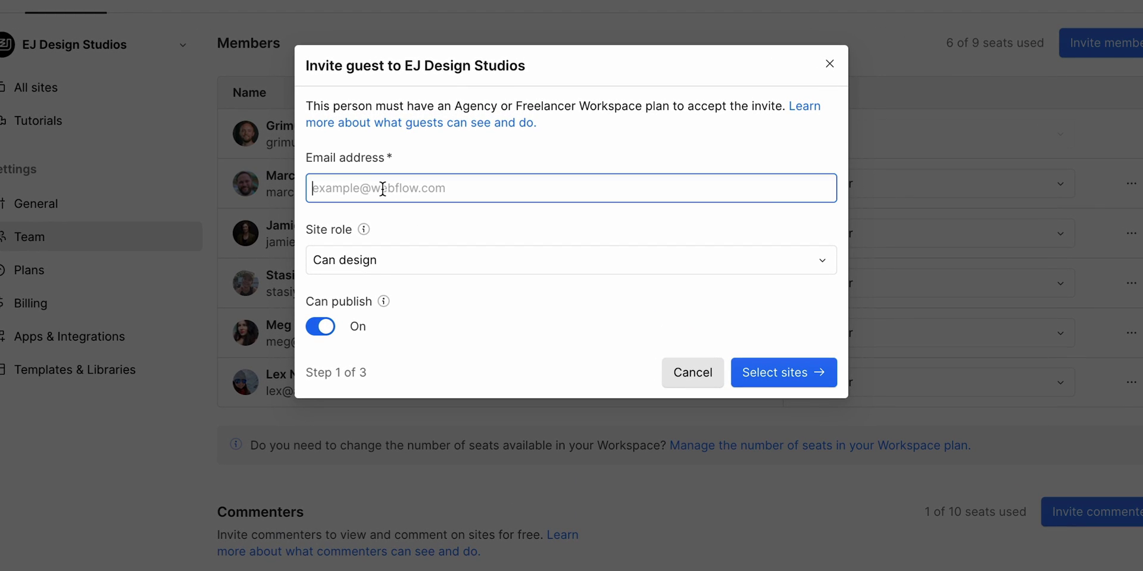
type("mas")
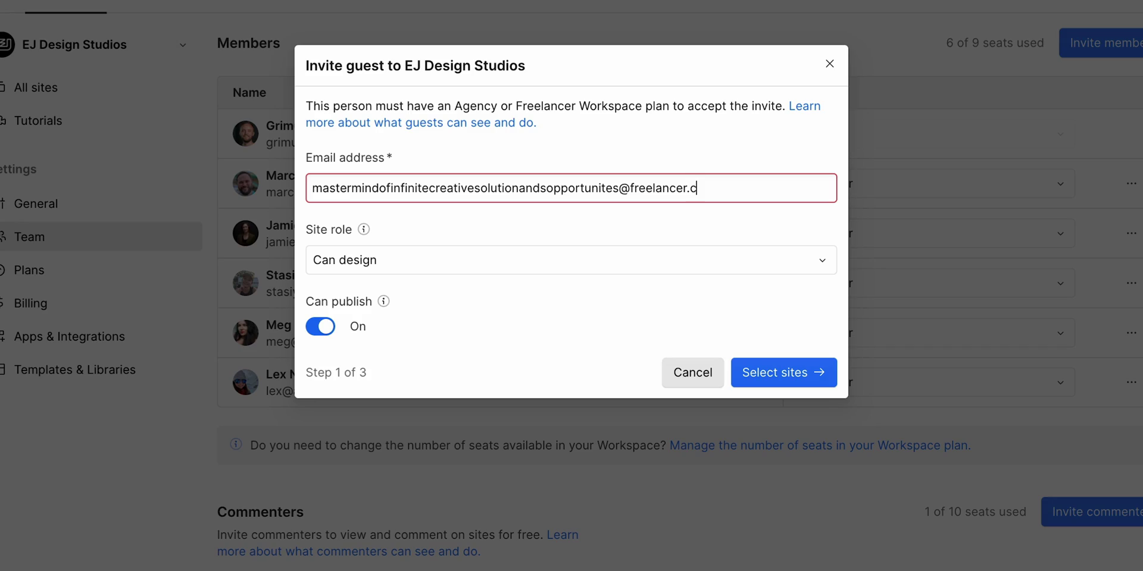
left_click(416, 260)
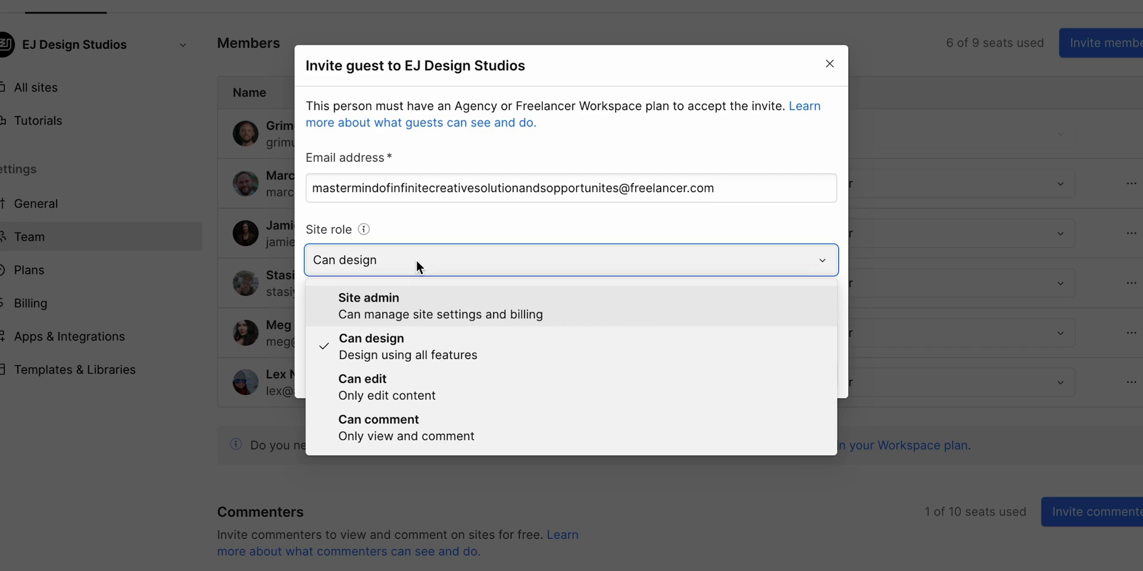
left_click(400, 275)
left_click(325, 327)
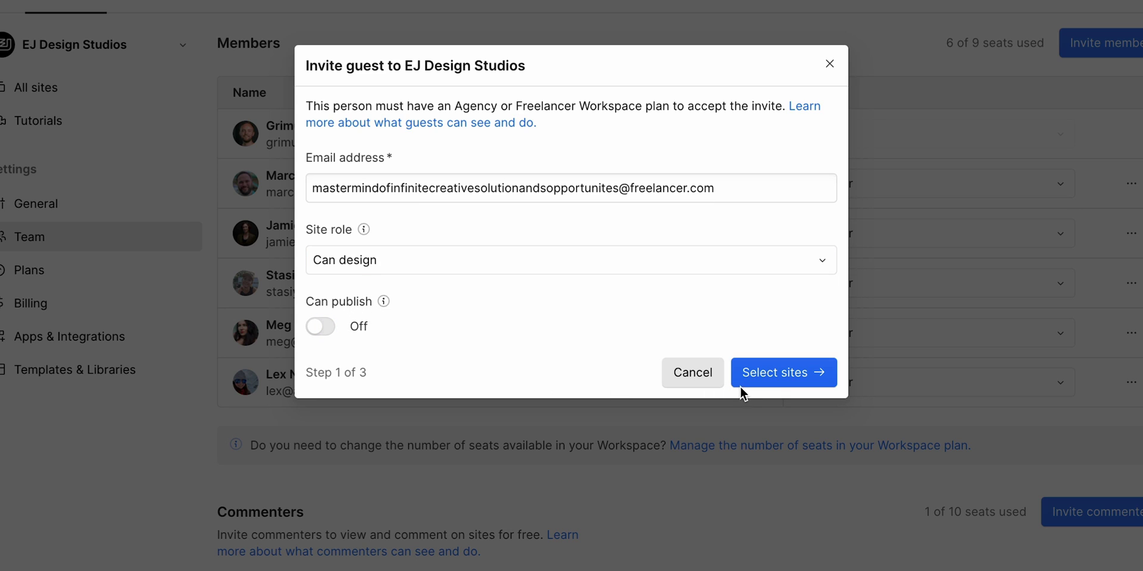
left_click(762, 381)
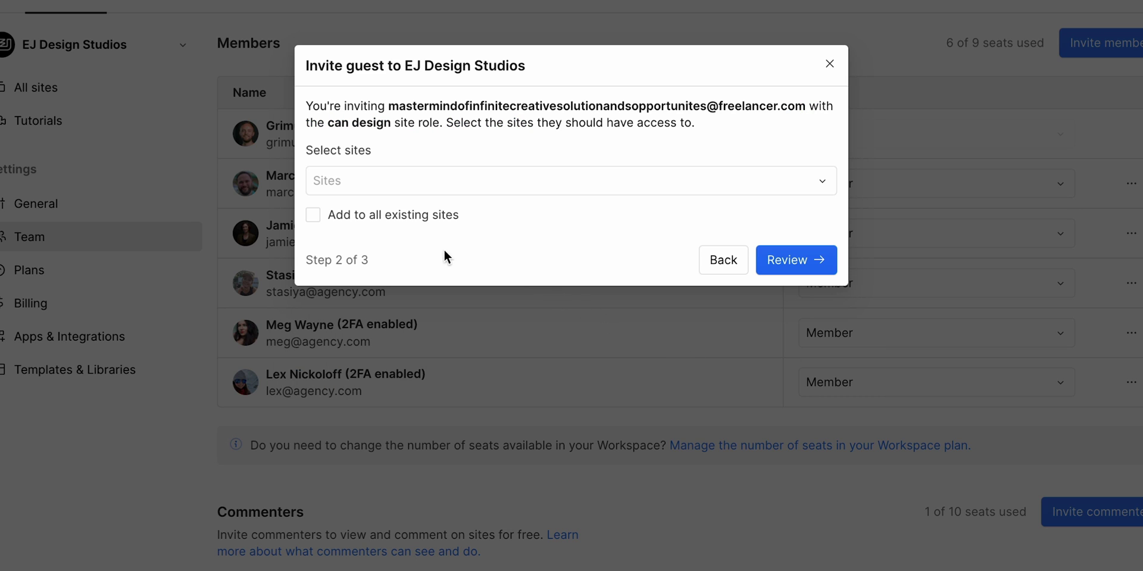
Grant the guest only And Fit Store and Echelon Financial, leaving 'all existing sites' unchecked, and reach review.
left_click(314, 218)
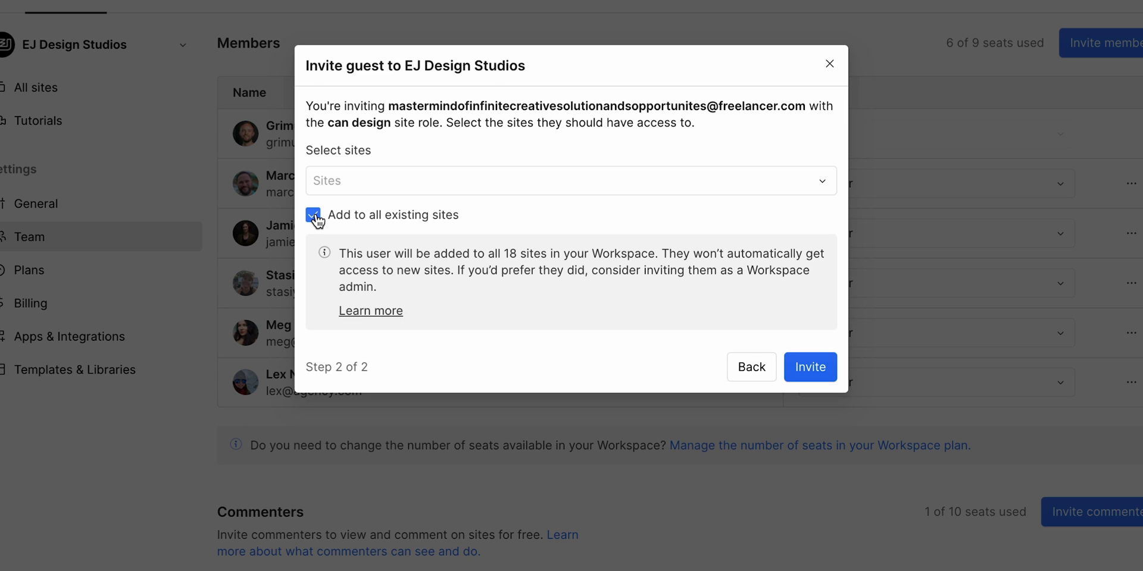
left_click(316, 217)
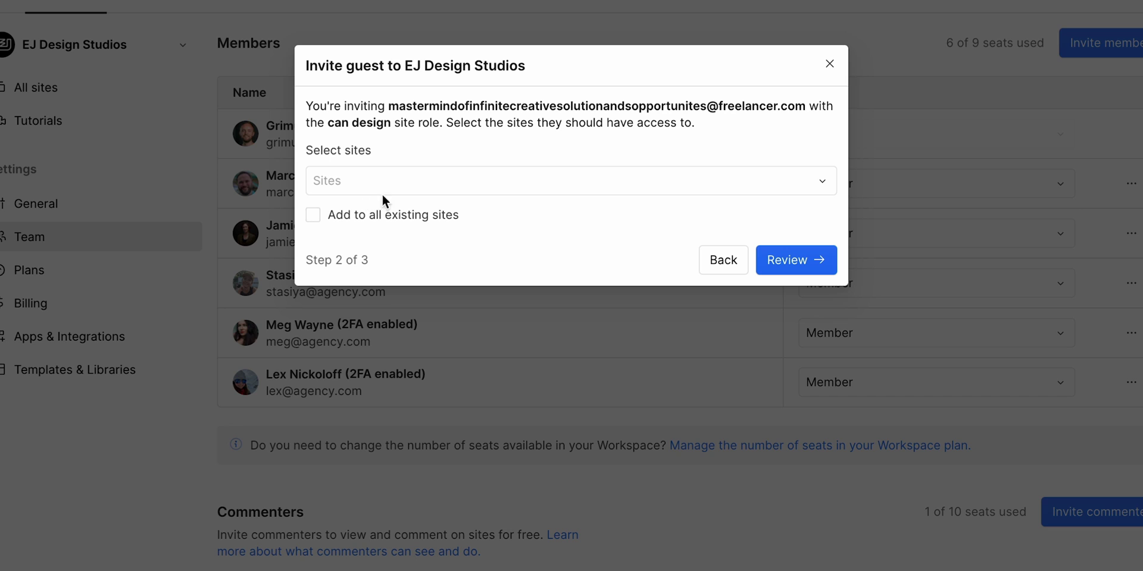
left_click(438, 181)
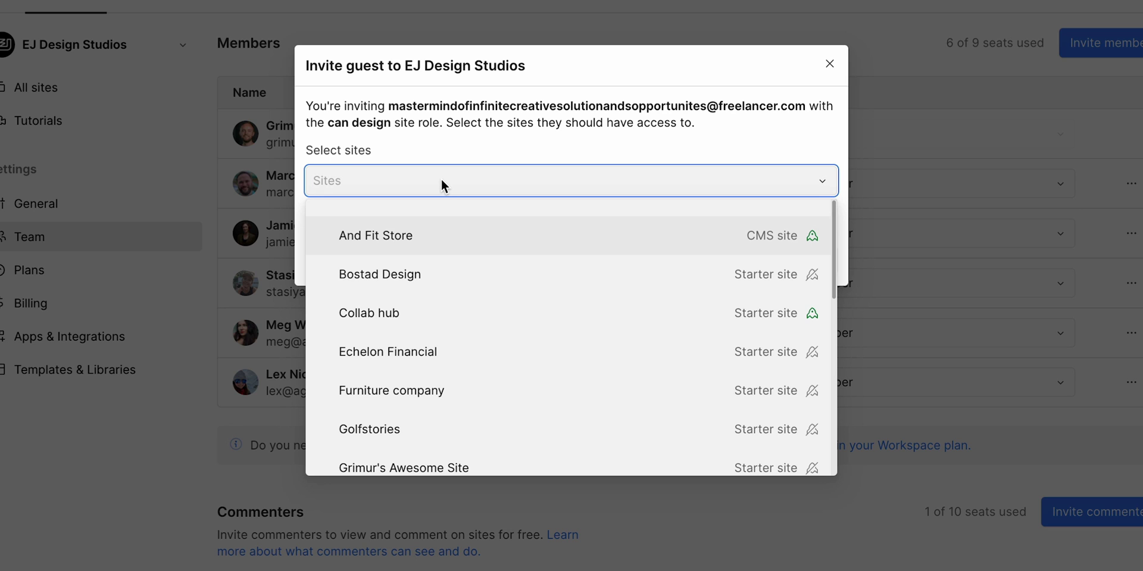
left_click(475, 234)
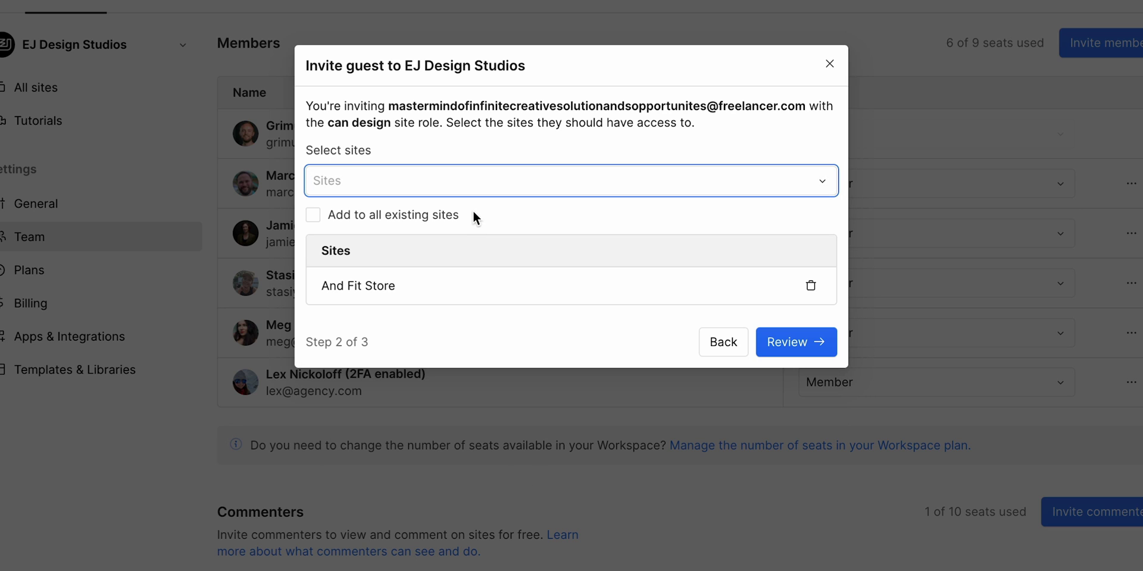
left_click(469, 184)
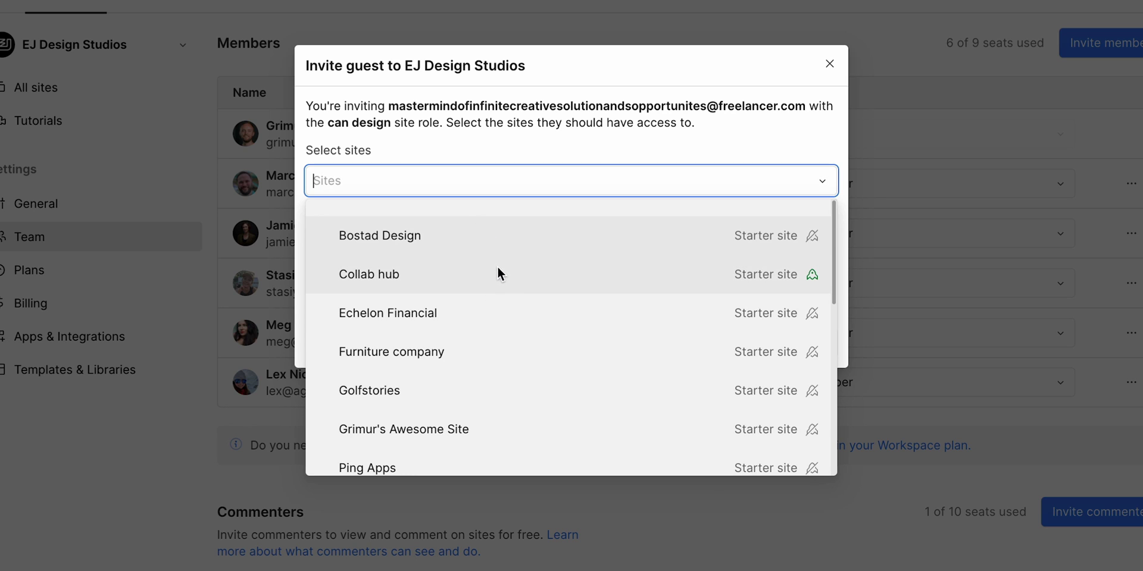
left_click(503, 304)
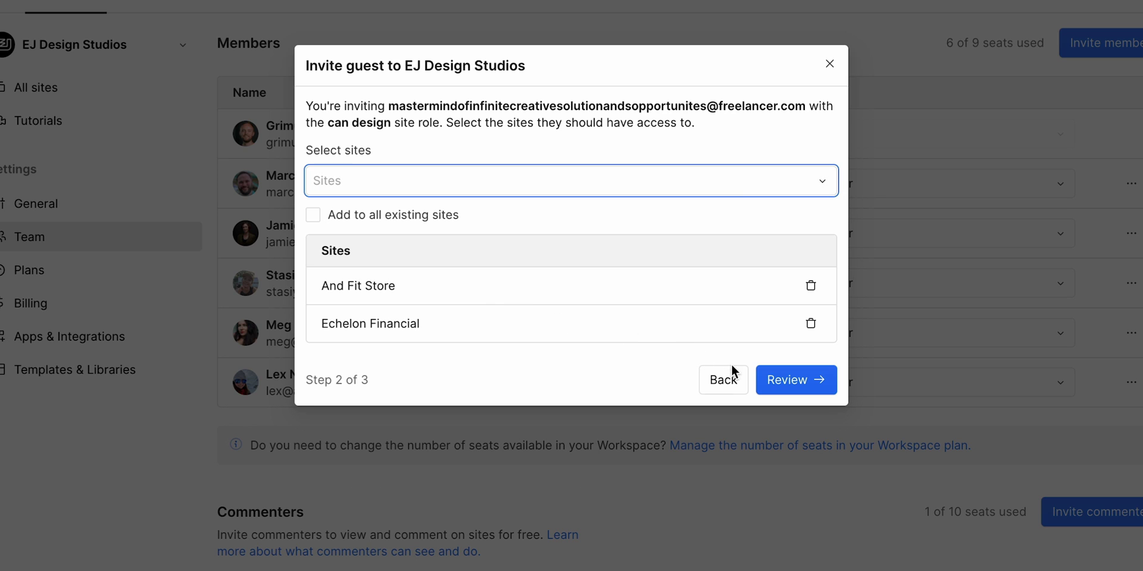
left_click(788, 387)
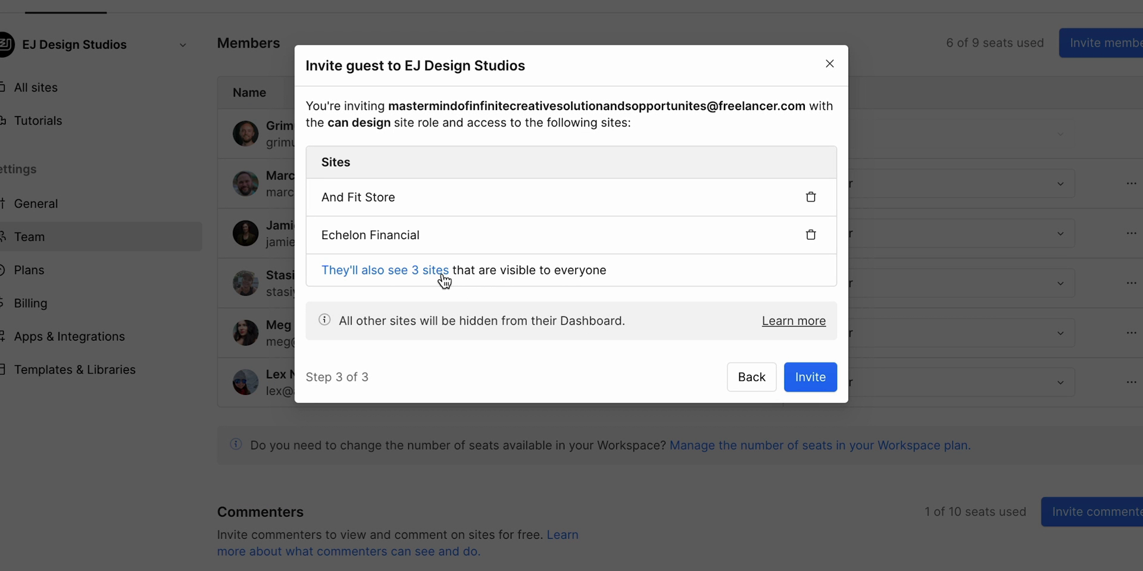
mouse_move(431, 270)
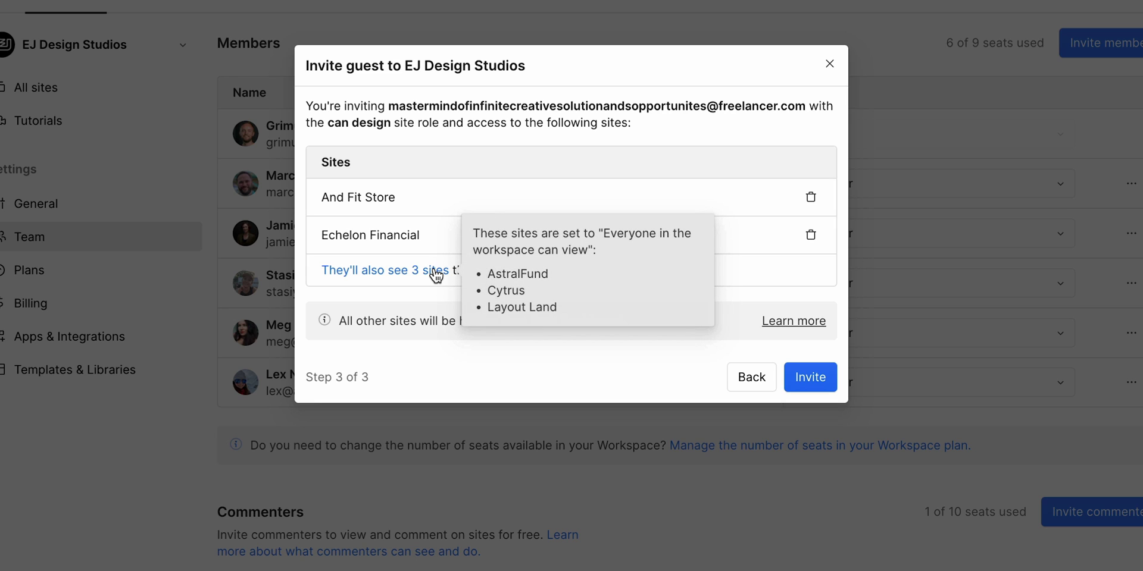
Send the freelancer guest invitation from the review step.
left_click(809, 380)
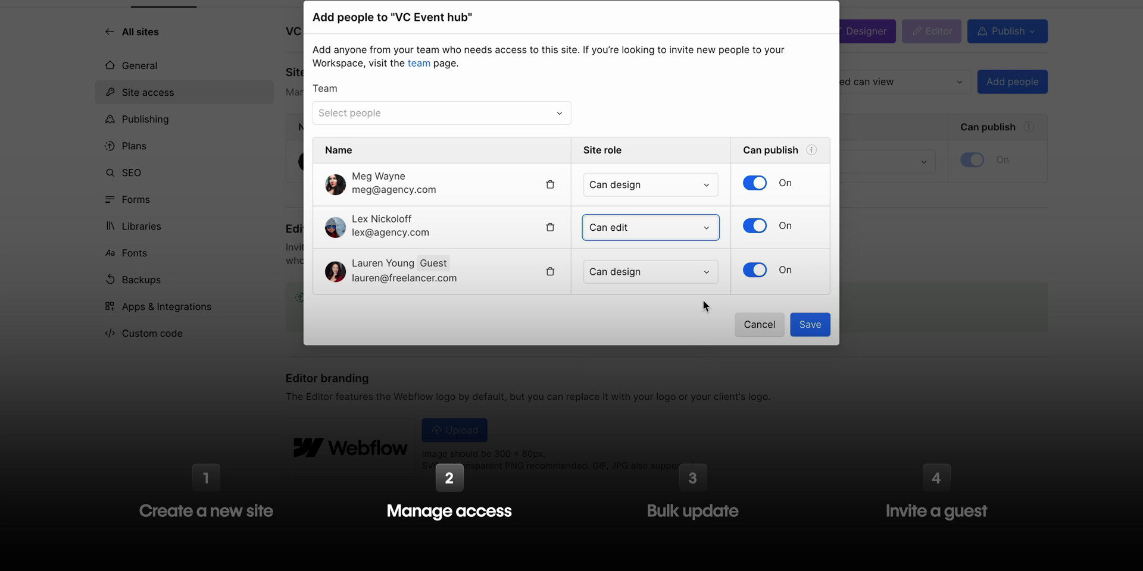
left_click(702, 274)
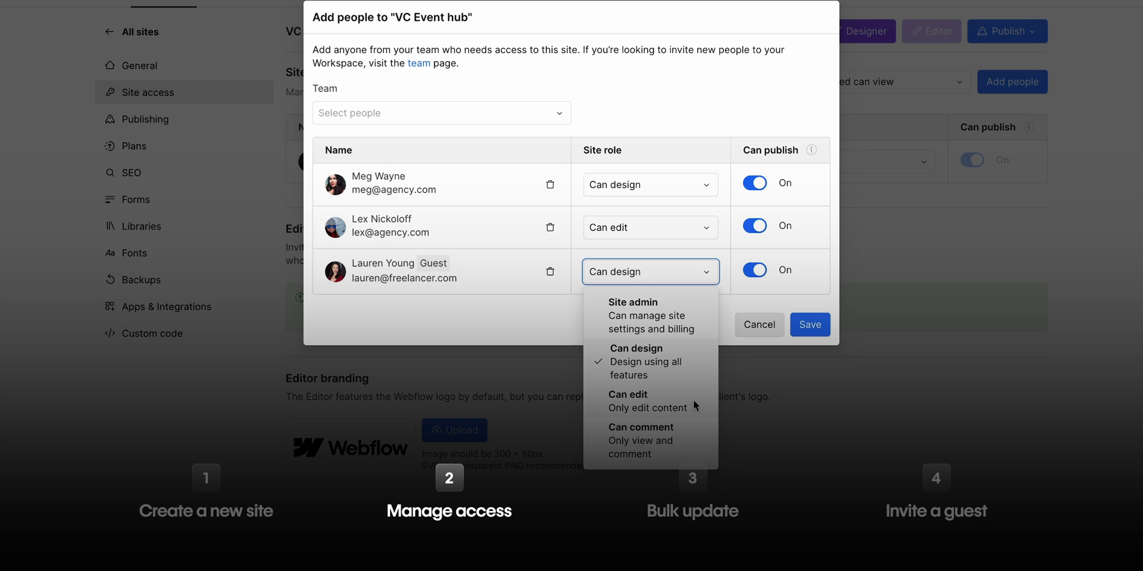
left_click(692, 423)
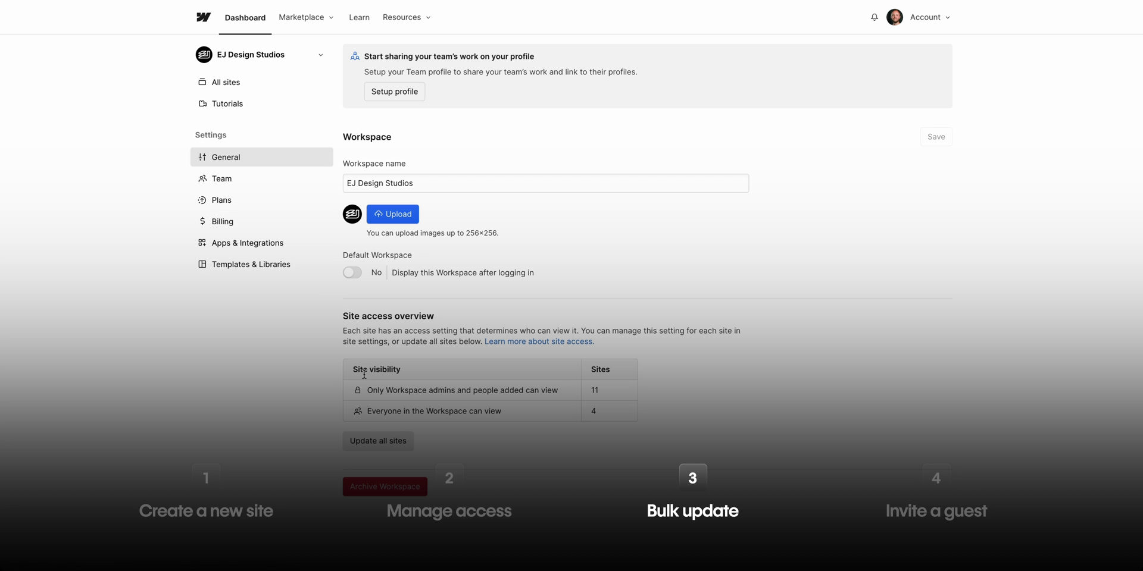
left_click(390, 445)
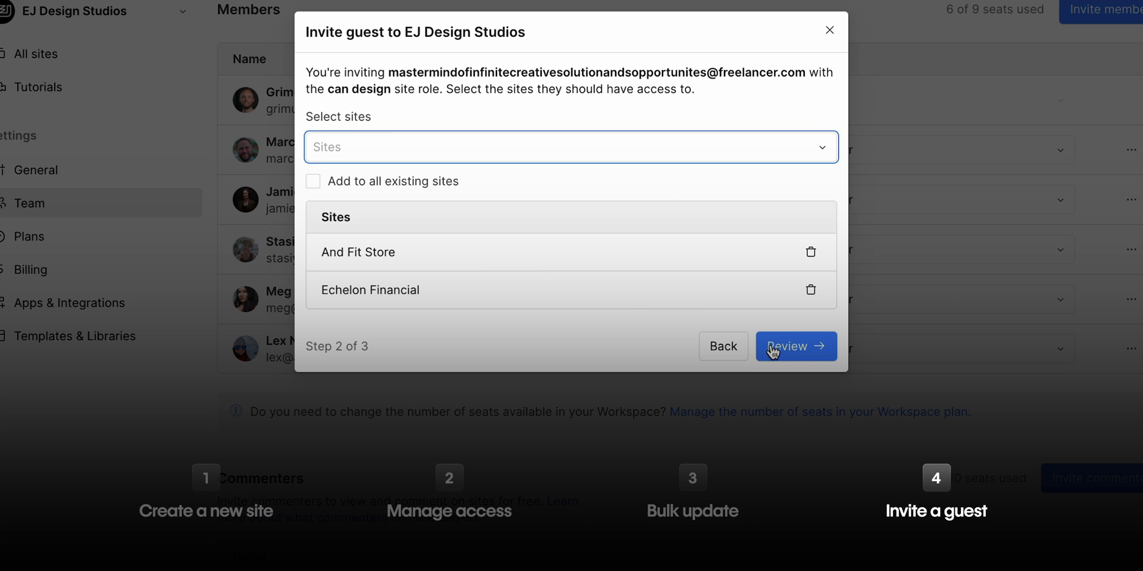
left_click(792, 357)
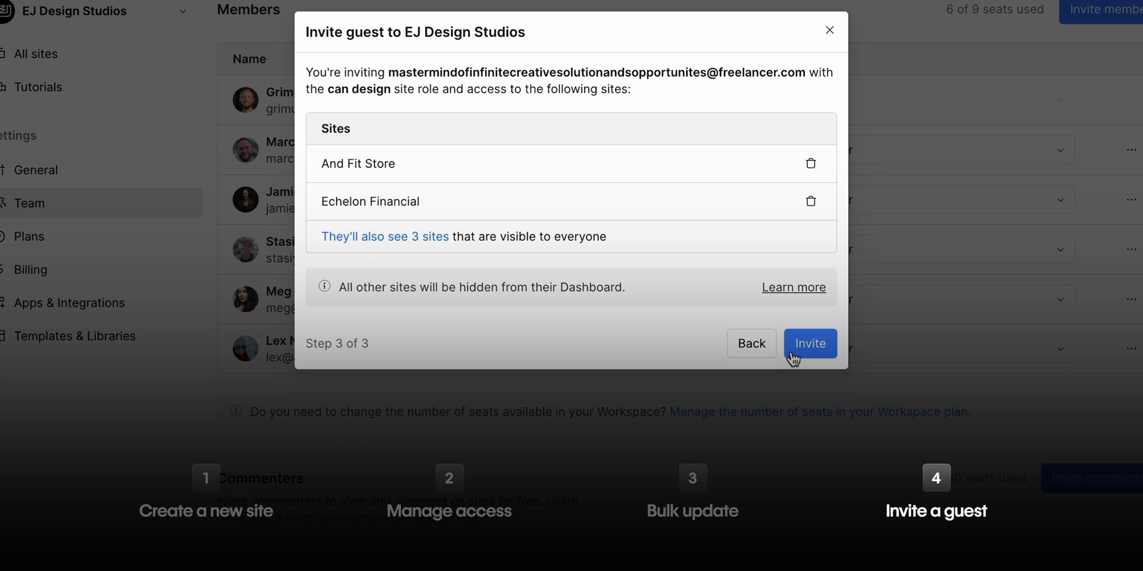